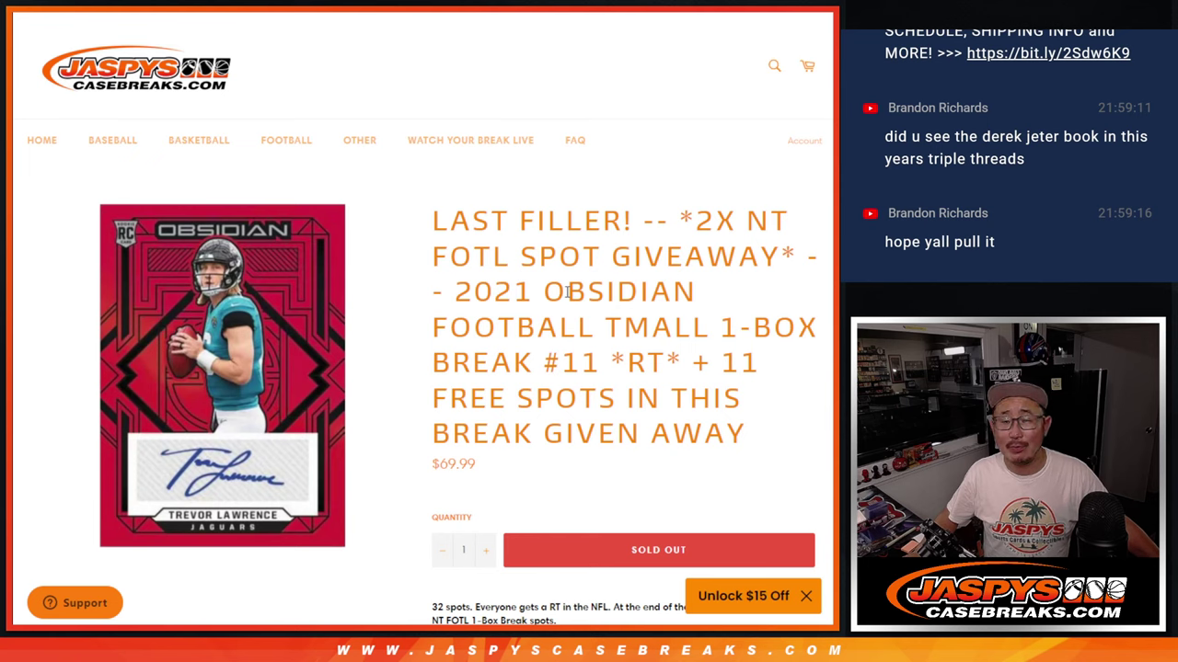
- Highlight title parts: break number, 11 free spots, 2021 Obsidian, and 2X NT FOTL SPOT GIVEAWAY
drag(544, 361, 601, 362)
drag(713, 361, 760, 429)
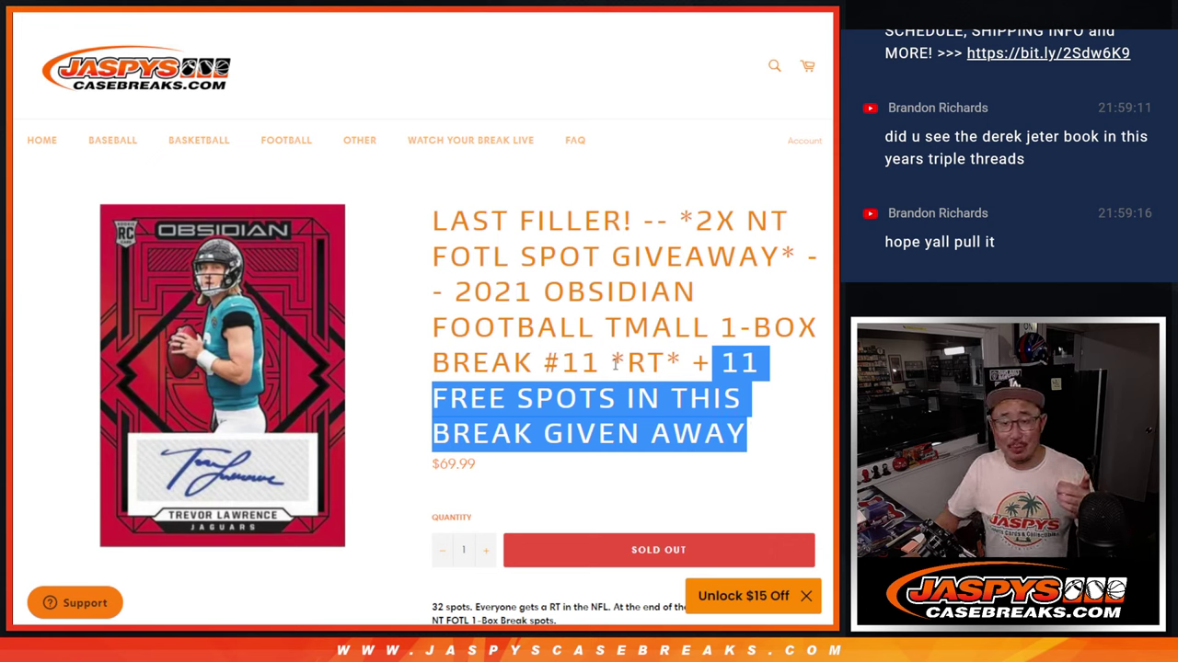
drag(669, 361, 452, 291)
click(694, 275)
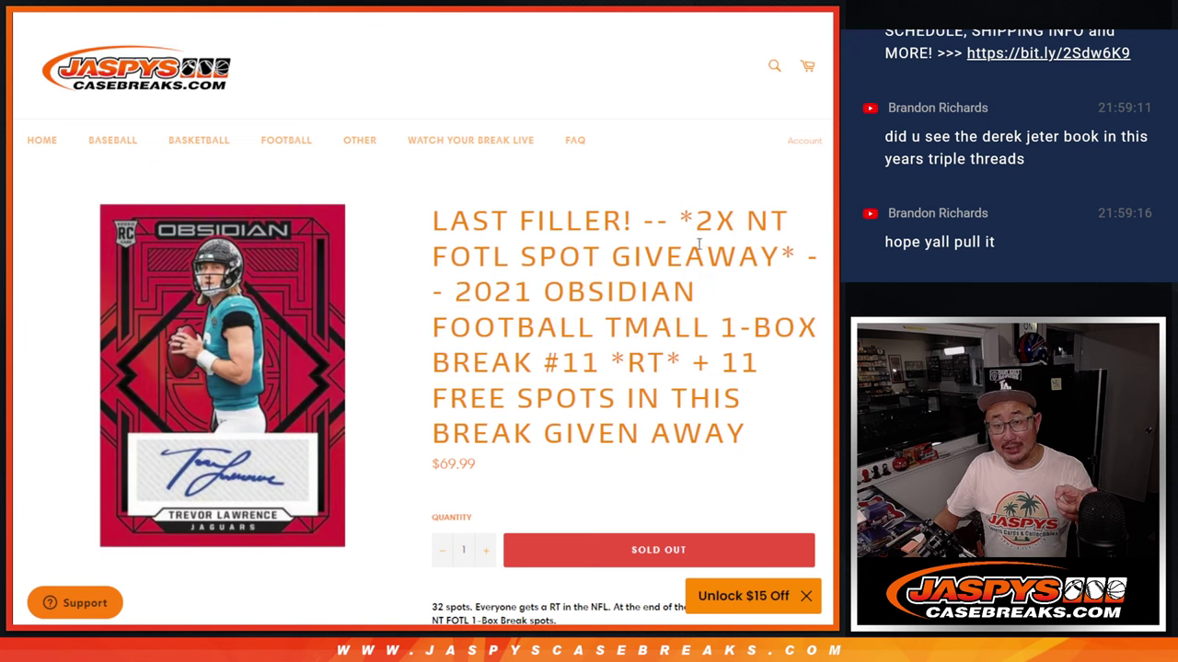
drag(699, 222, 766, 256)
click(768, 262)
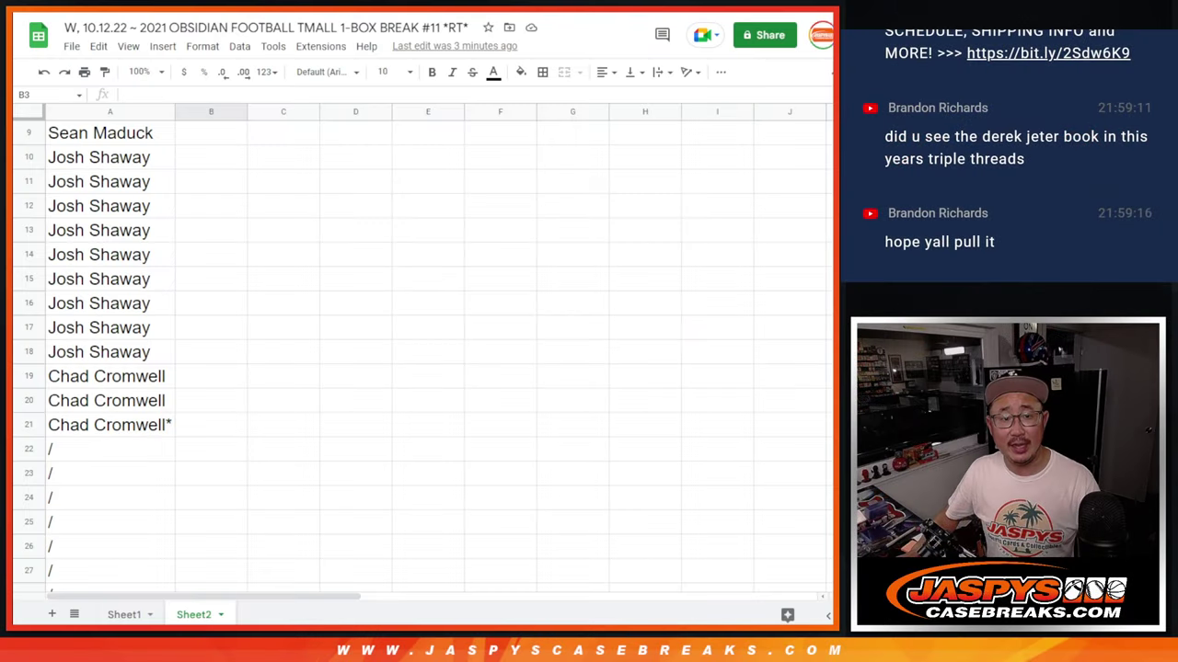
- Copy the 21 participant names in A1:A21
click(66, 432)
scroll(196, 336, up, 3)
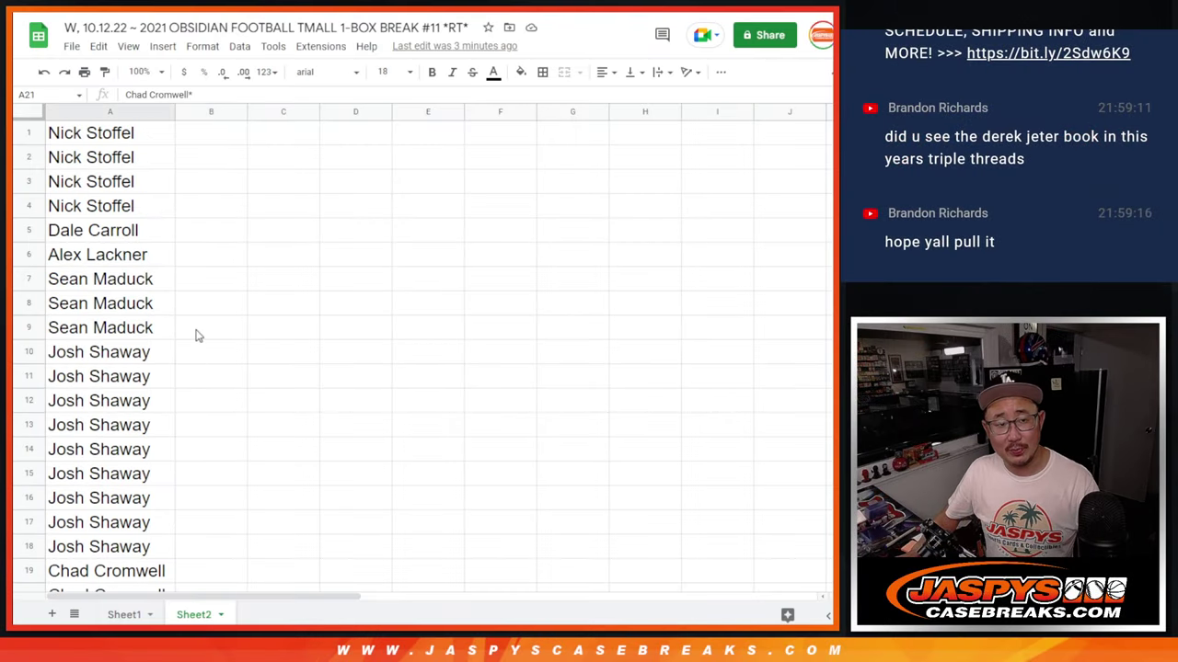
shift+click(143, 140)
key(ctrl+c)
scroll(402, 303, down, 5)
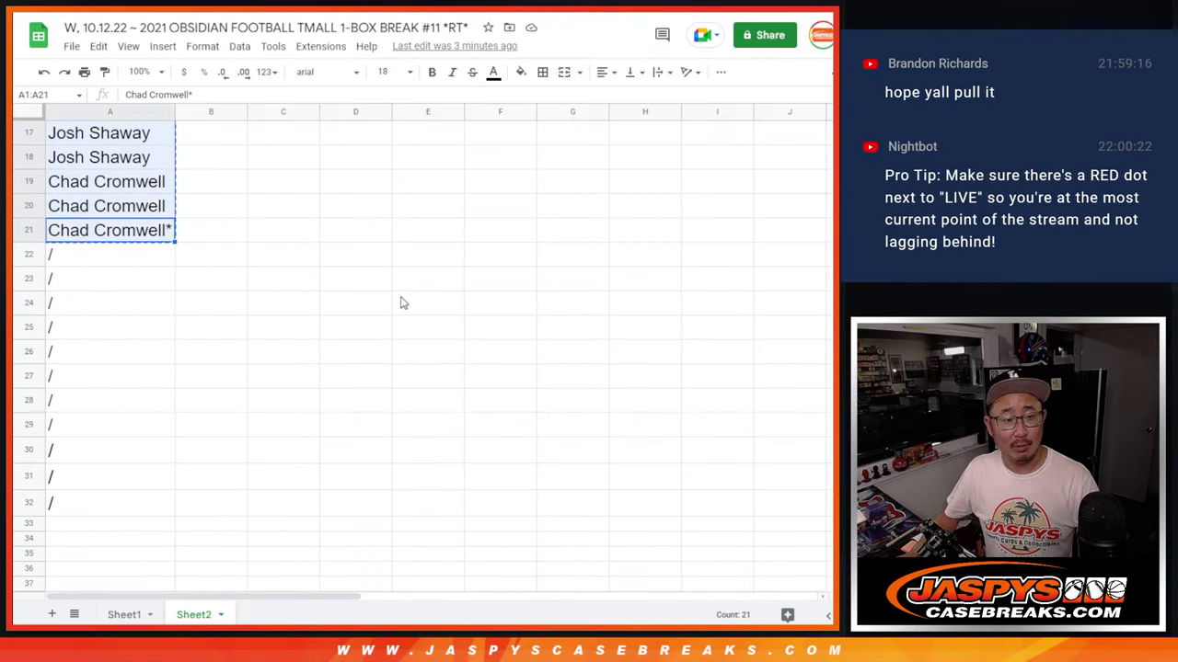
scroll(402, 303, down, 1)
- Select the eleven placeholder cells A22:A32, then go to the List Randomizer page
key(ctrl+Tab)
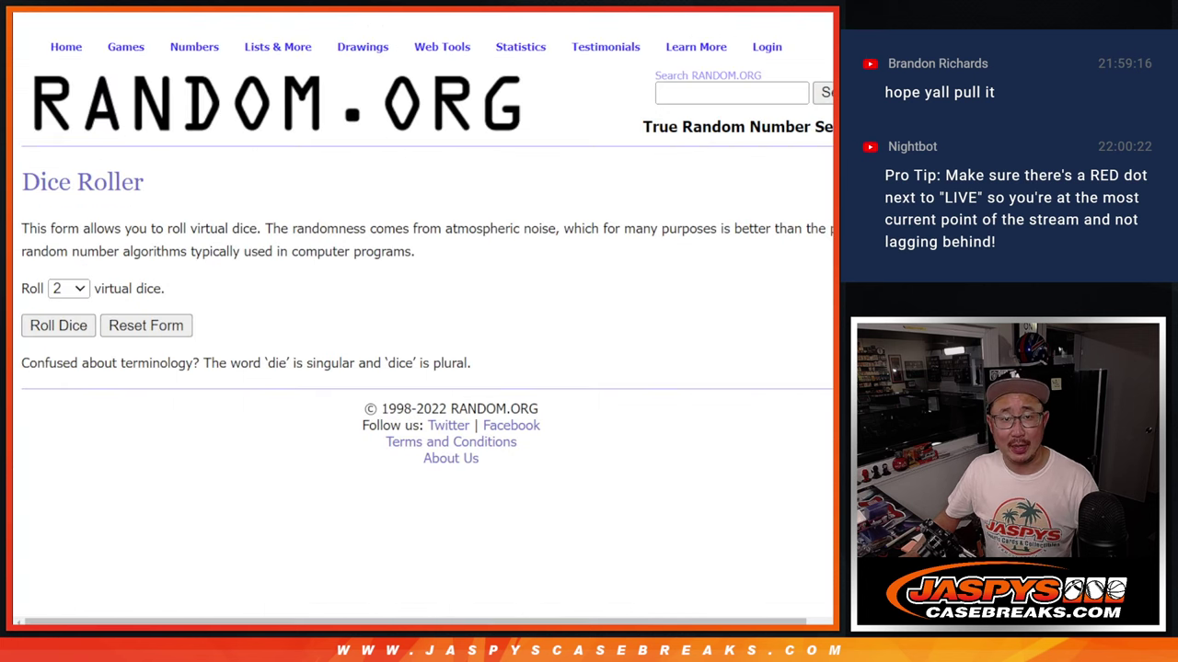
key(ctrl+shift+Tab)
drag(138, 206, 104, 454)
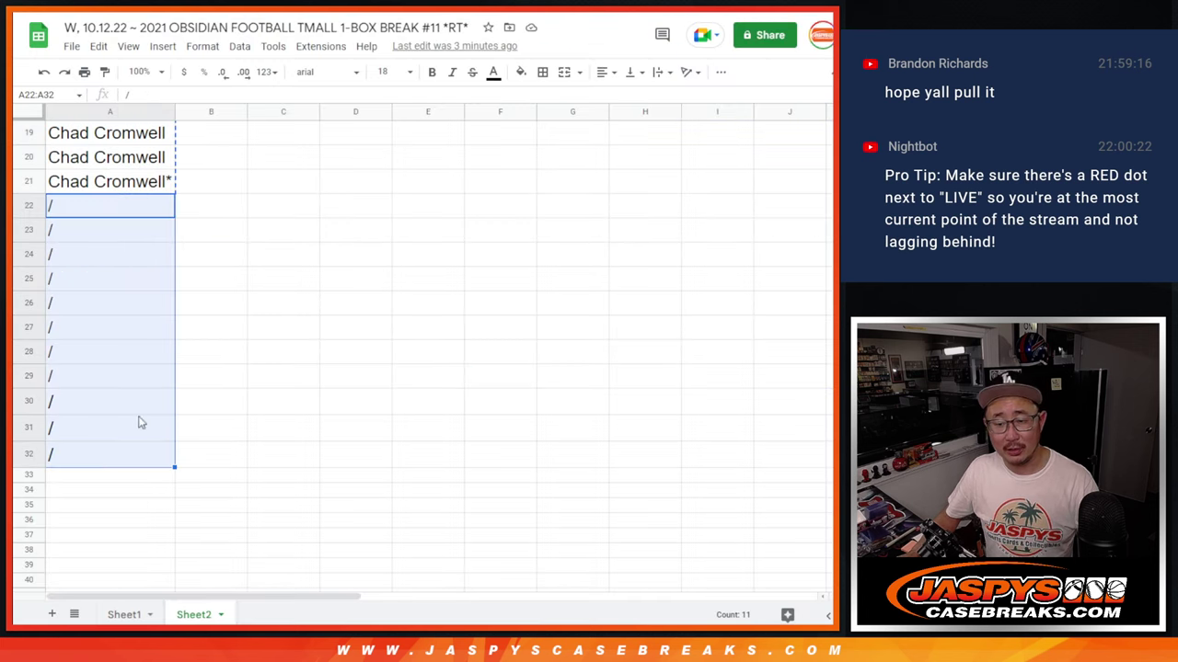
key(ctrl+Tab)
key(ctrl+Tab)
- Paste the 21 names into the list box and roll two dice for the shuffle count
click(387, 478)
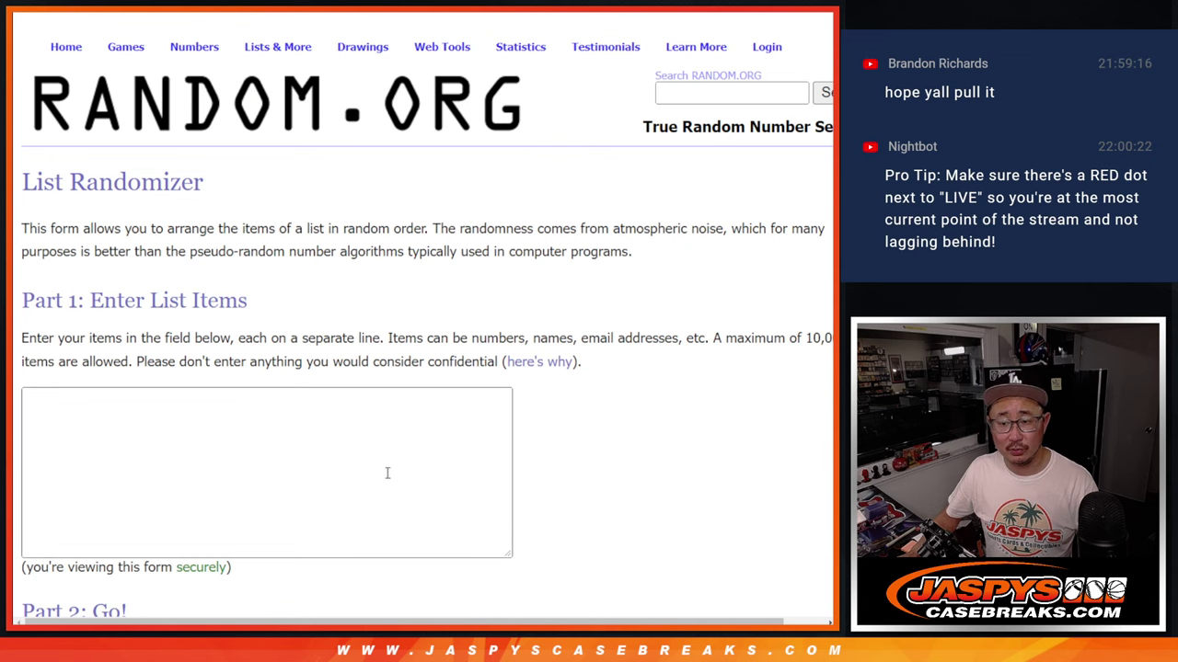
key(ctrl+v)
scroll(387, 478, up, 3)
key(ctrl+shift+Tab)
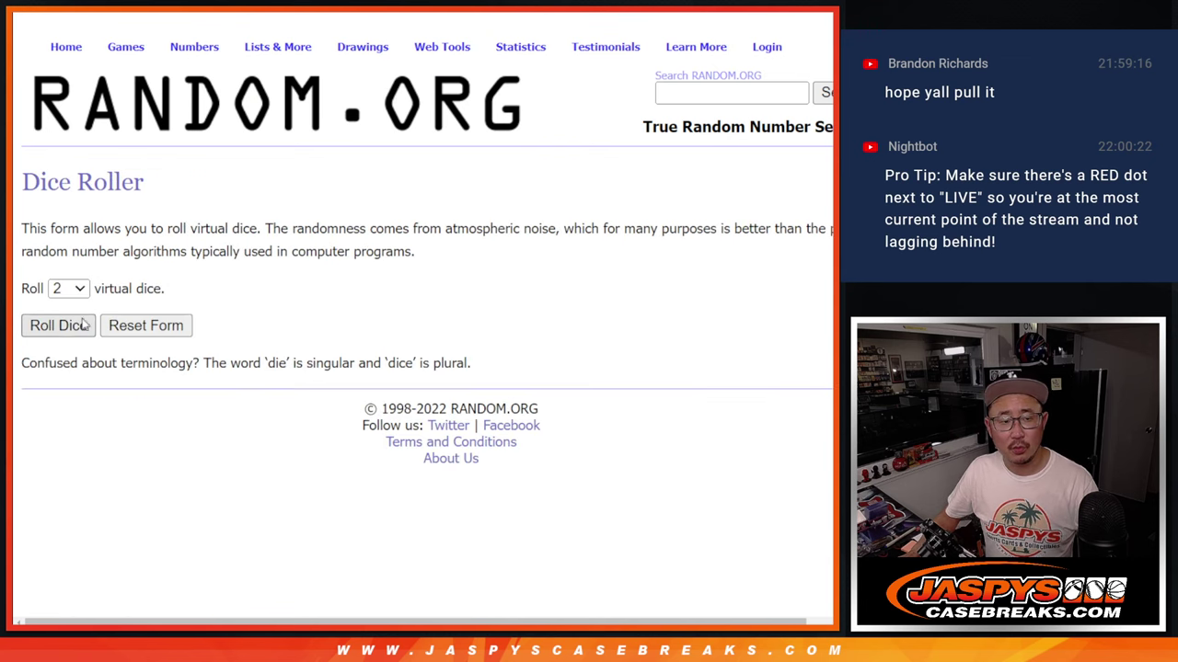
click(74, 320)
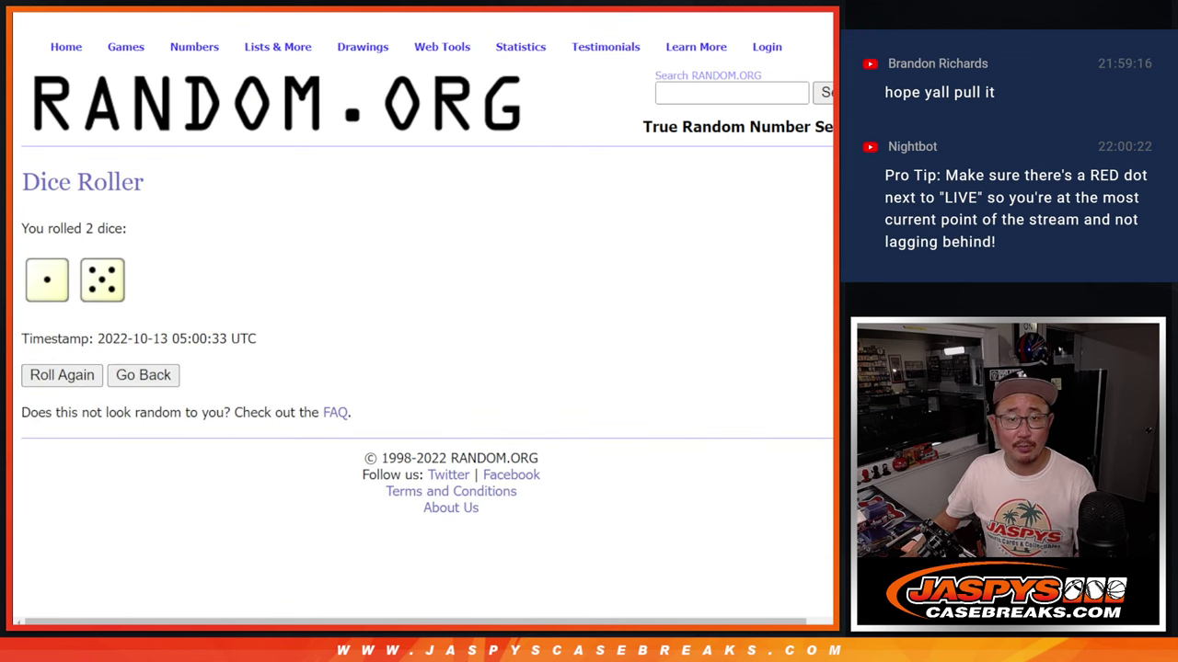
key(ctrl+Tab)
scroll(631, 242, down, 2)
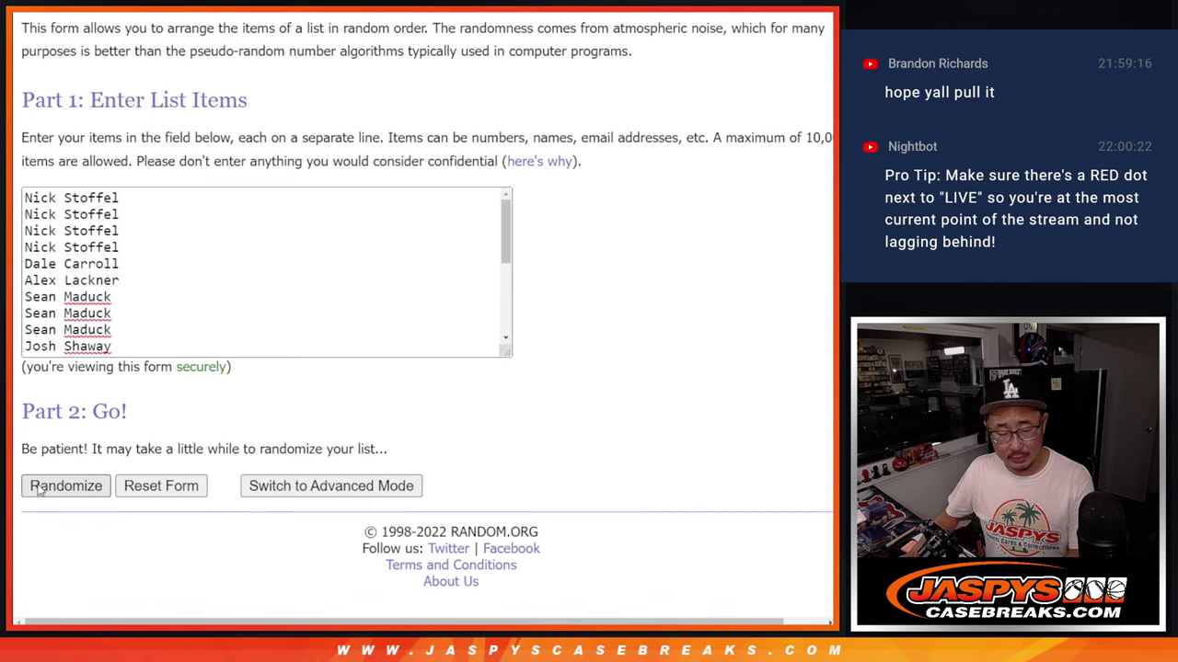
- Randomize the name list six times to match the dice total of 6
click(37, 491)
click(40, 490)
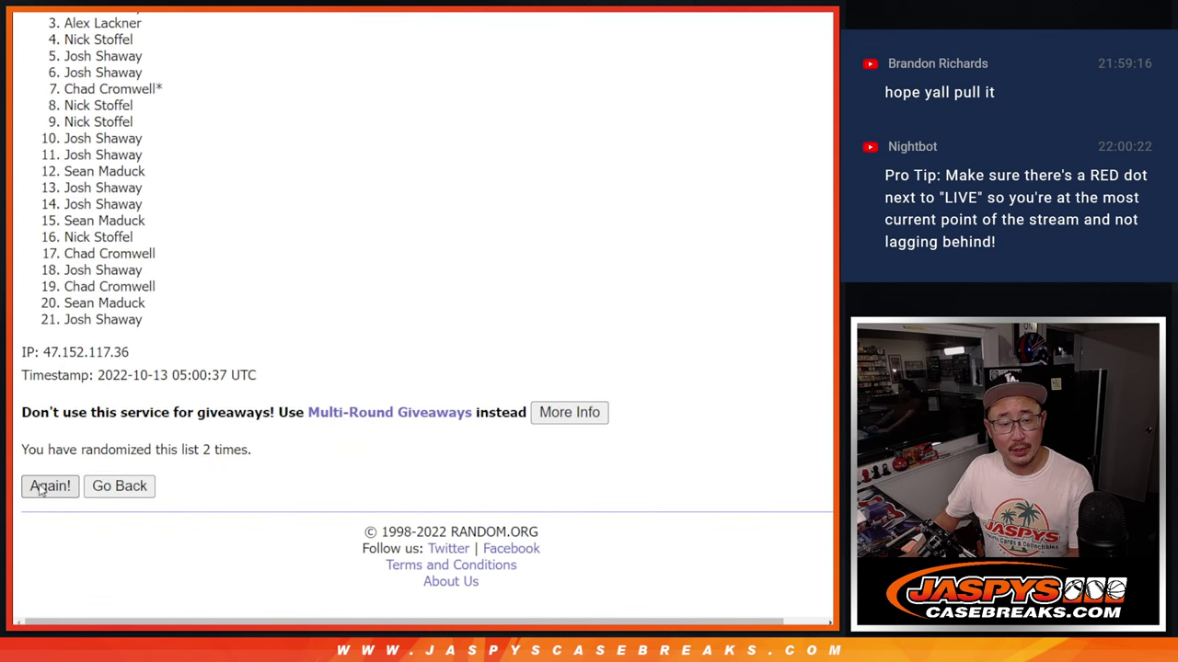
click(41, 490)
click(41, 490)
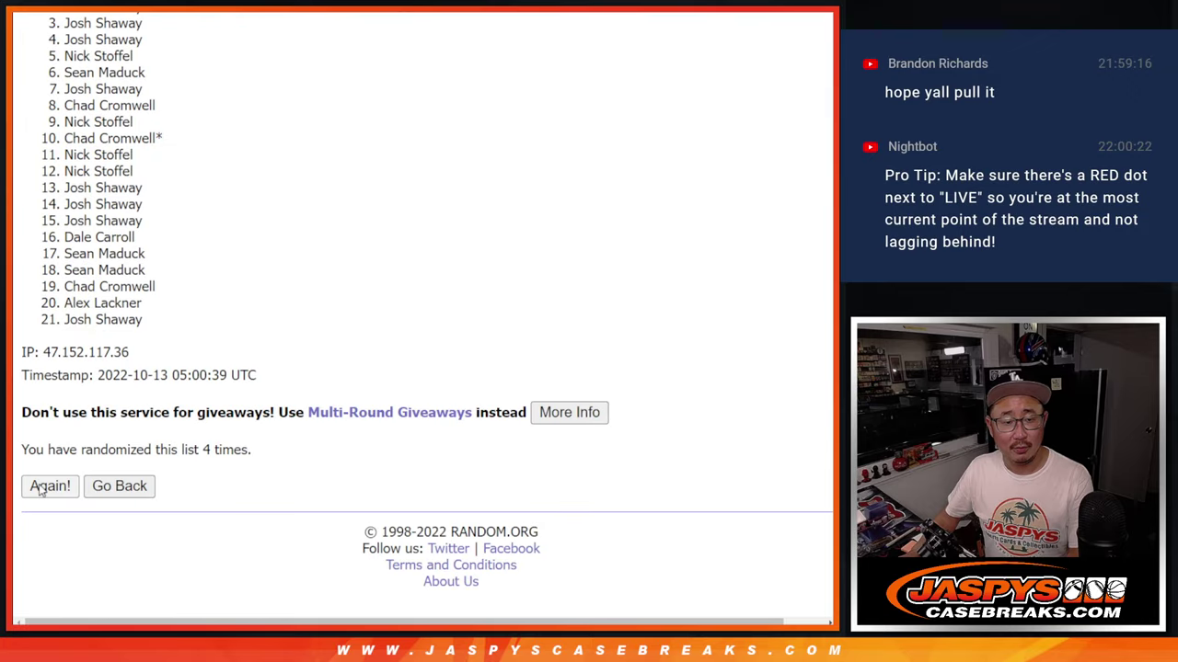
click(40, 490)
key(Return)
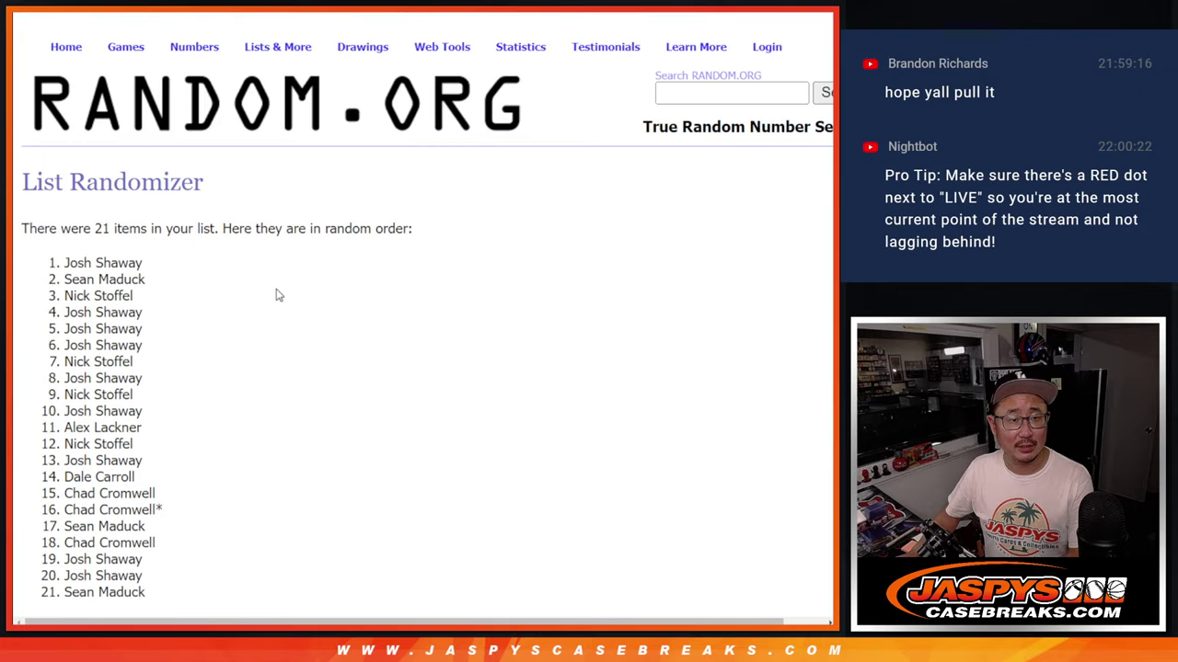
- Select the top eleven shuffled names
scroll(267, 288, up, 2)
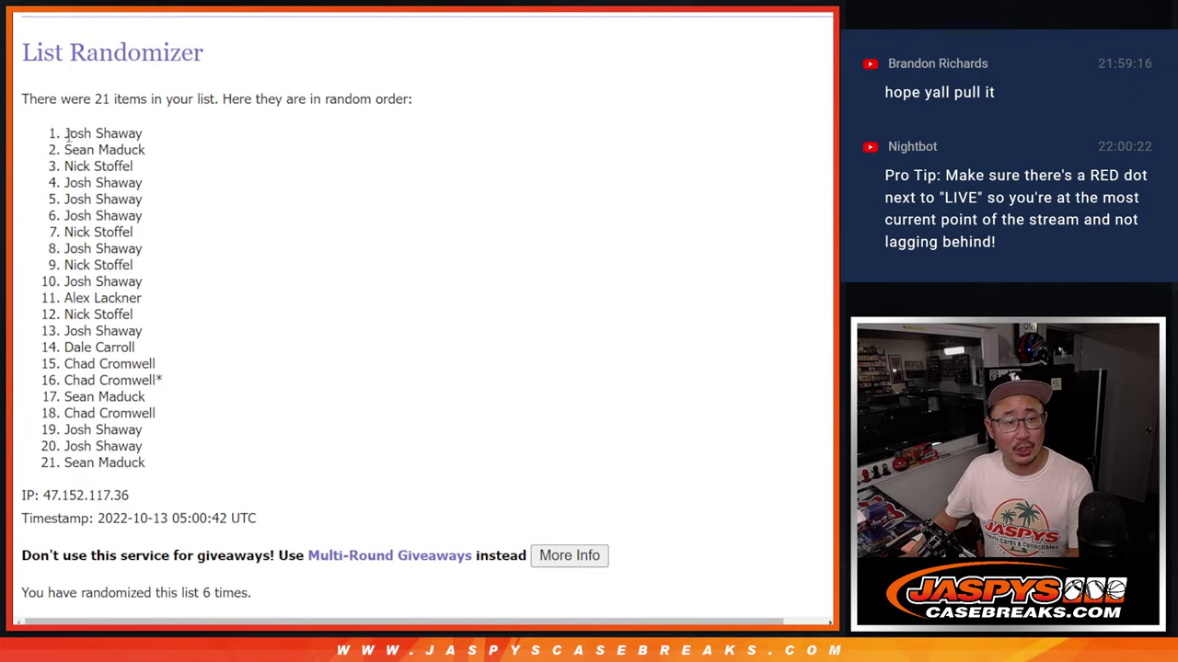
drag(67, 134, 157, 301)
key(ctrl+c)
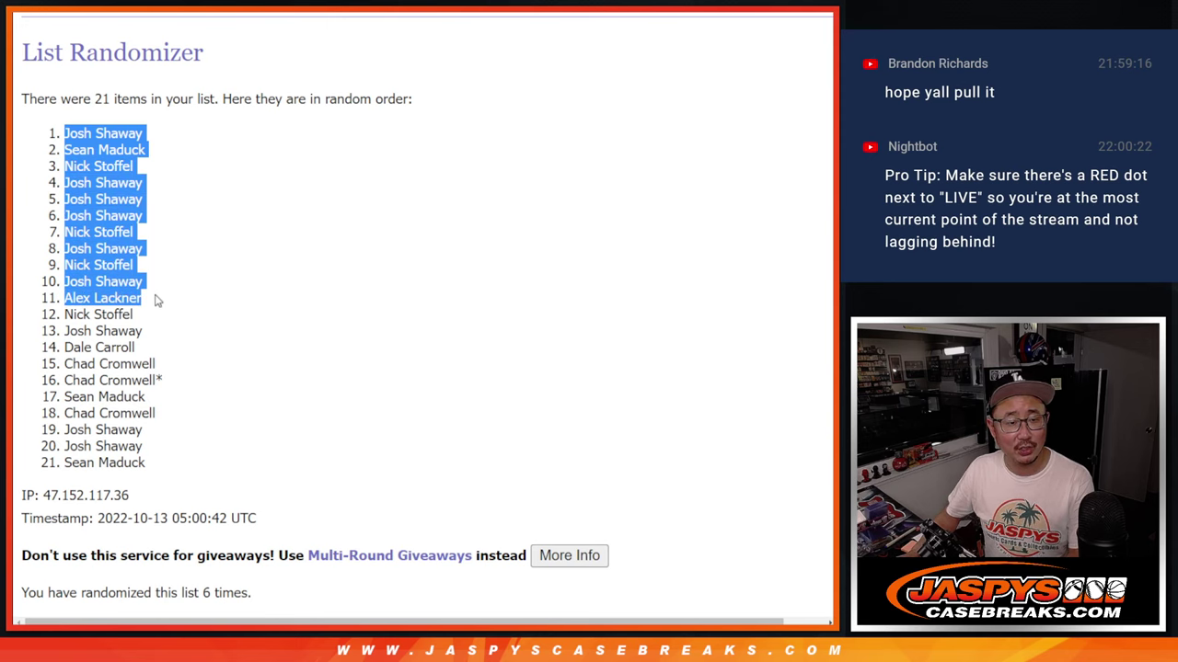
scroll(401, 250, down, 1)
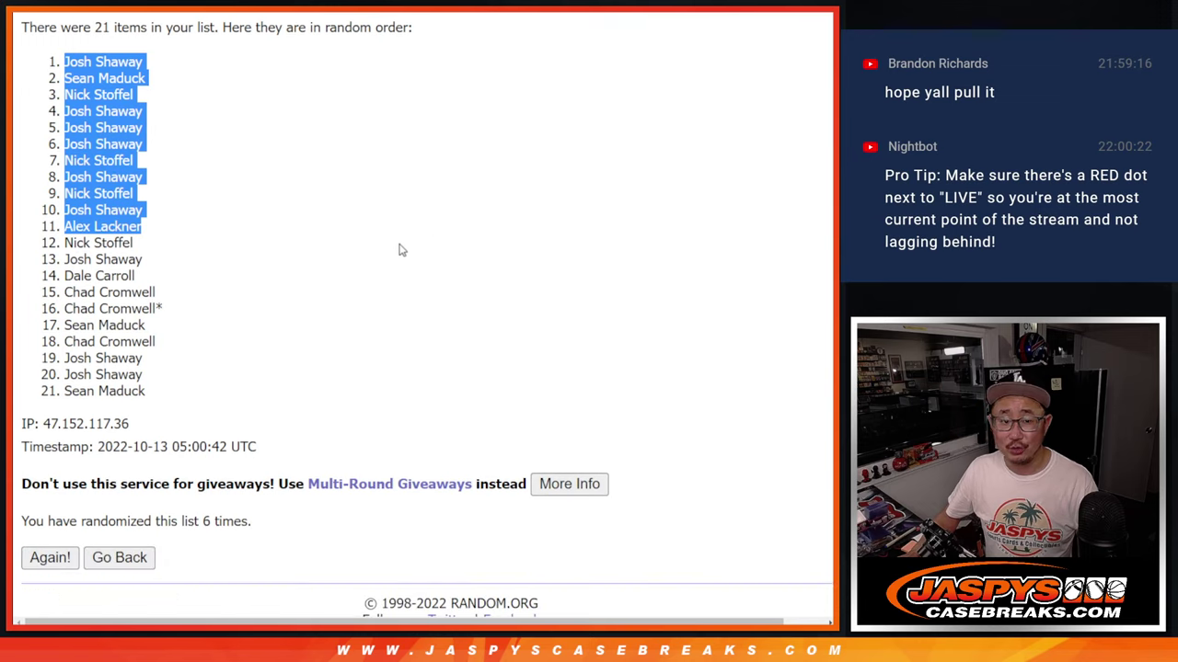
- Paste the eleven drawn names into A22:A32 at font size 12
key(ctrl+Tab)
key(ctrl+Tab)
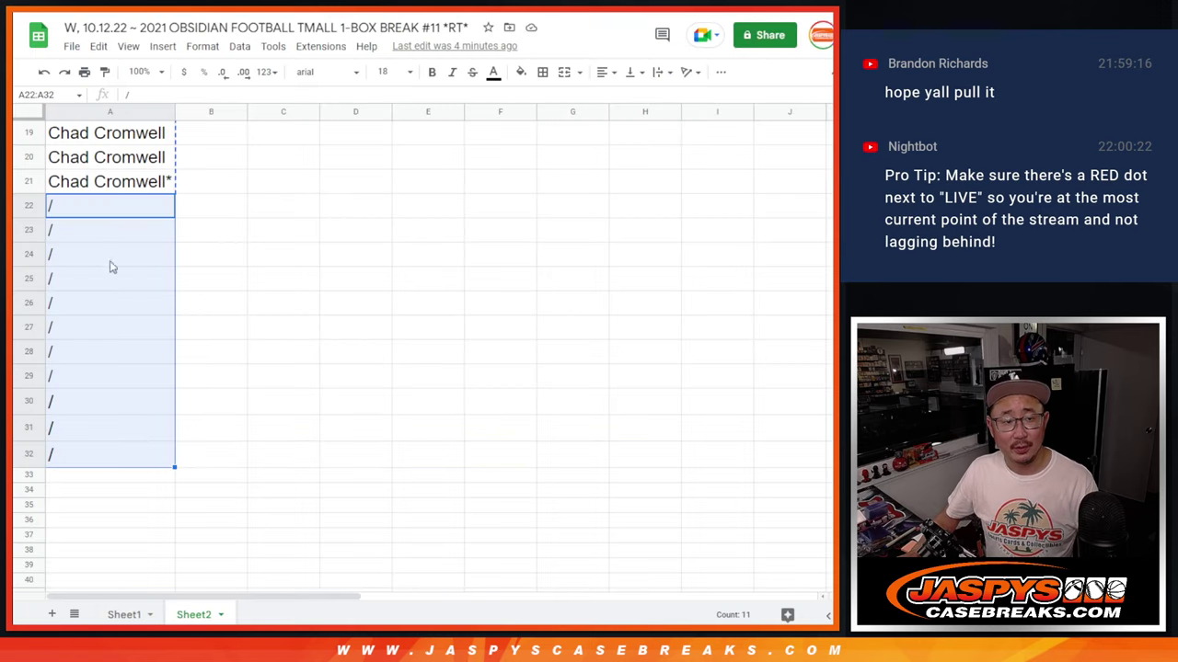
key(ctrl+v)
click(382, 72)
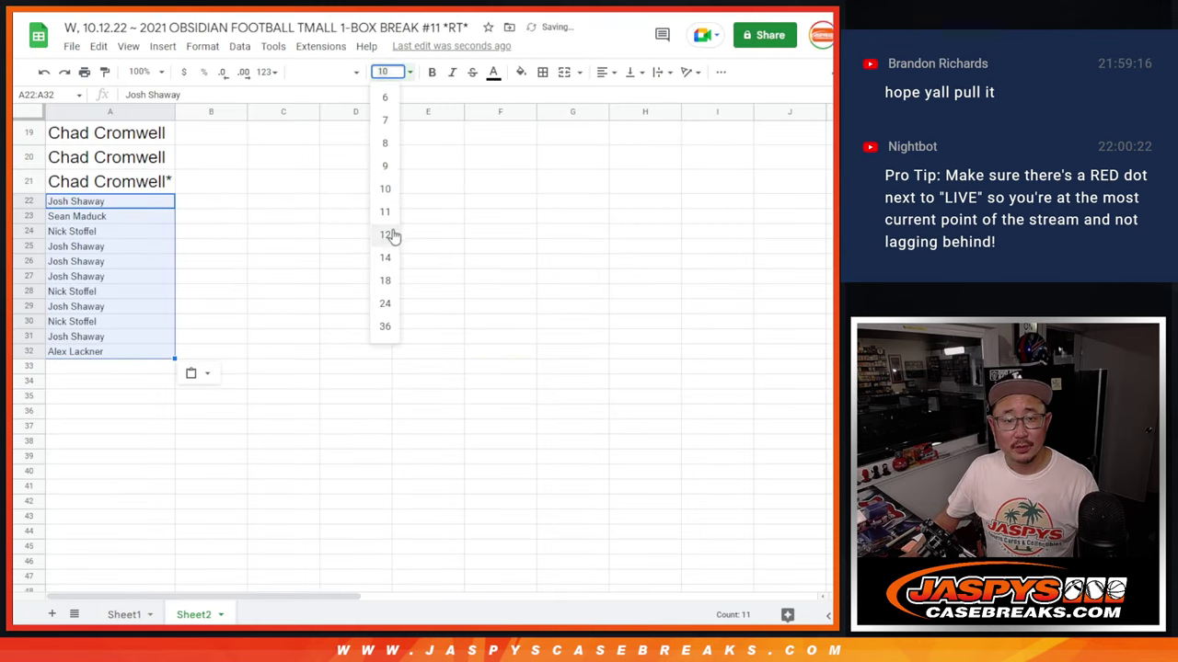
click(386, 230)
- Append ^ to each of the eleven drawn names in A22:A32
click(153, 204)
double_click(169, 201)
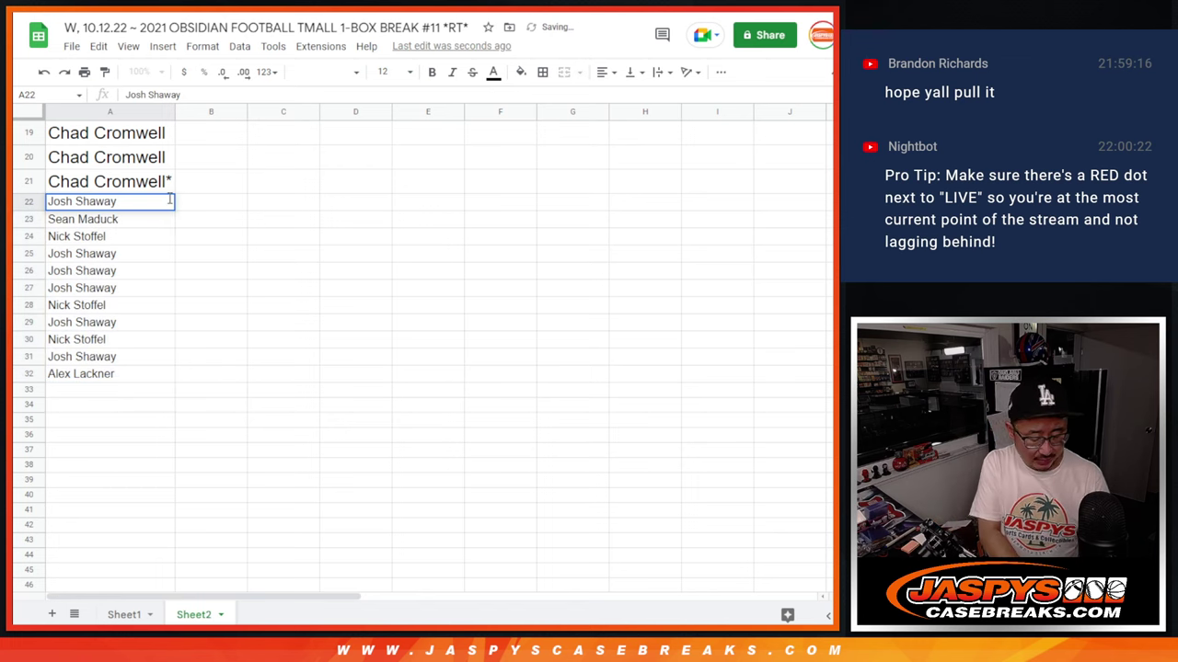
text(^)
key(Return)
key(Return)
text(^)
key(Return)
key(Return)
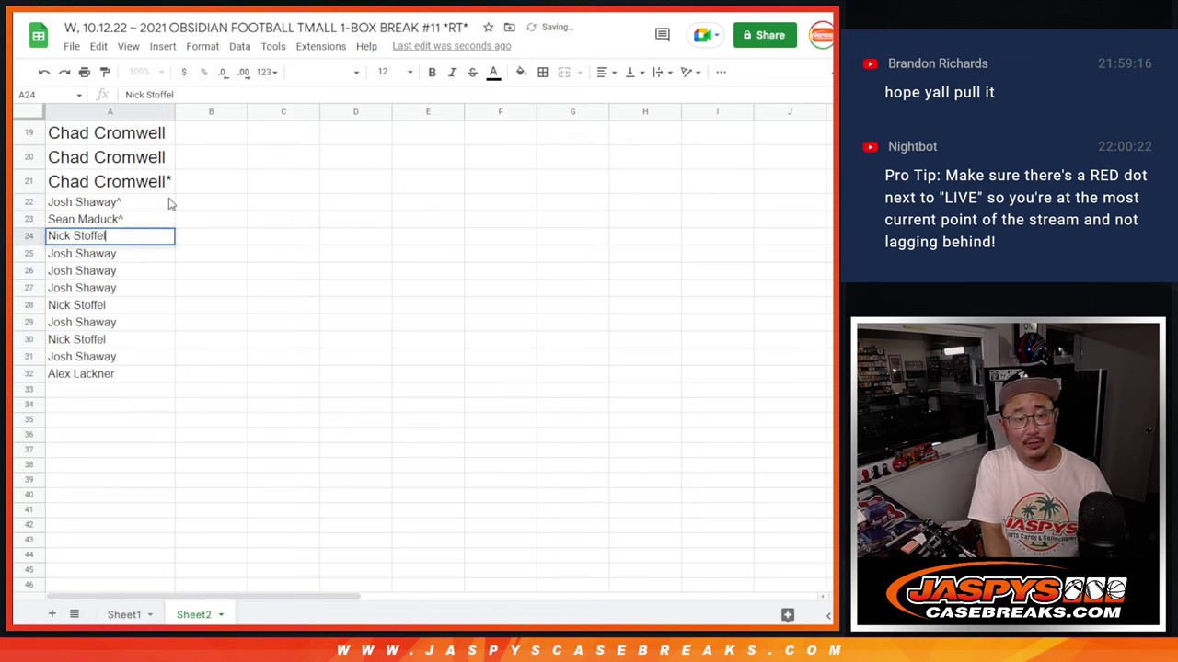
text(^)
key(Return)
key(Return)
text(^)
key(Return)
key(Return)
text(^)
key(Return)
key(Return)
text(^)
key(Return)
key(Return)
text(^)
key(Return)
key(Return)
text(^  ^)
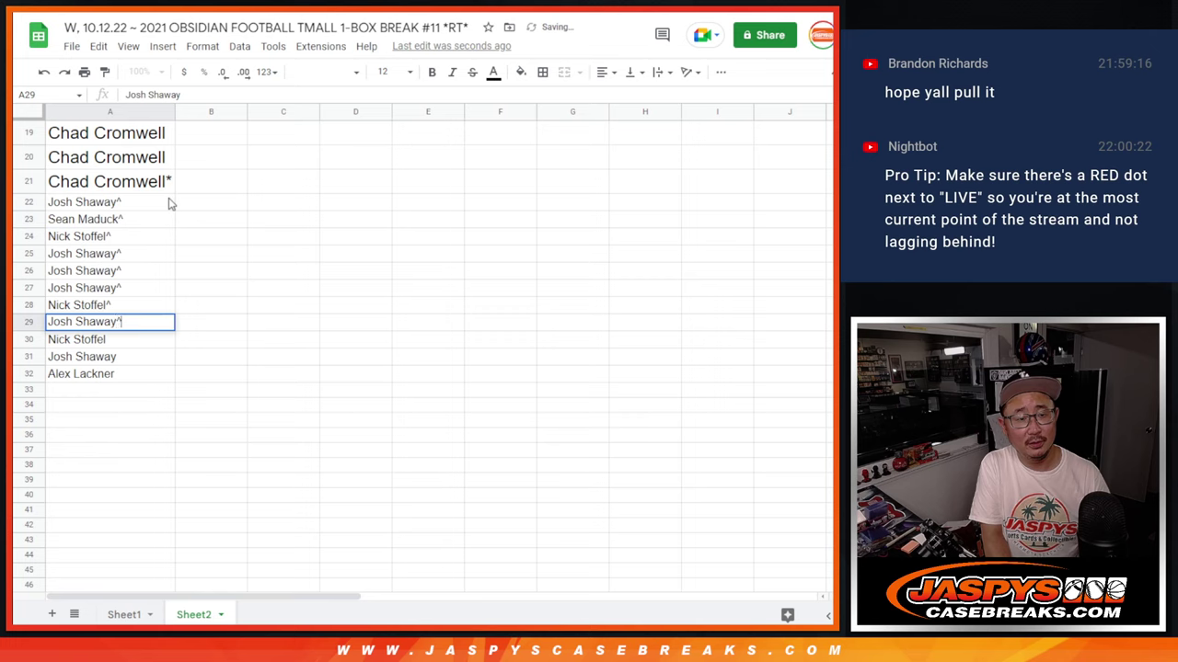
key(Return)
text(^)
key(Return)
key(Return)
text(^)
key(Return)
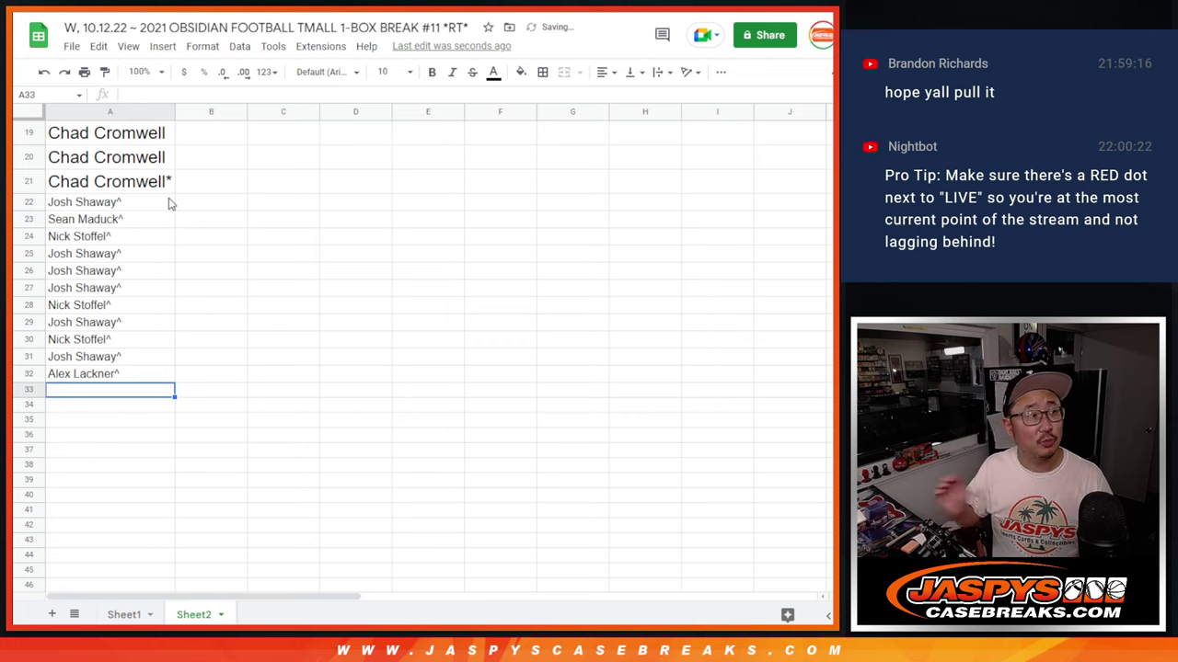
- Select the full name list A1:A32 and go to the Sheet1 tab
right_click(71, 379)
click(53, 324)
click(77, 379)
scroll(76, 379, up, 6)
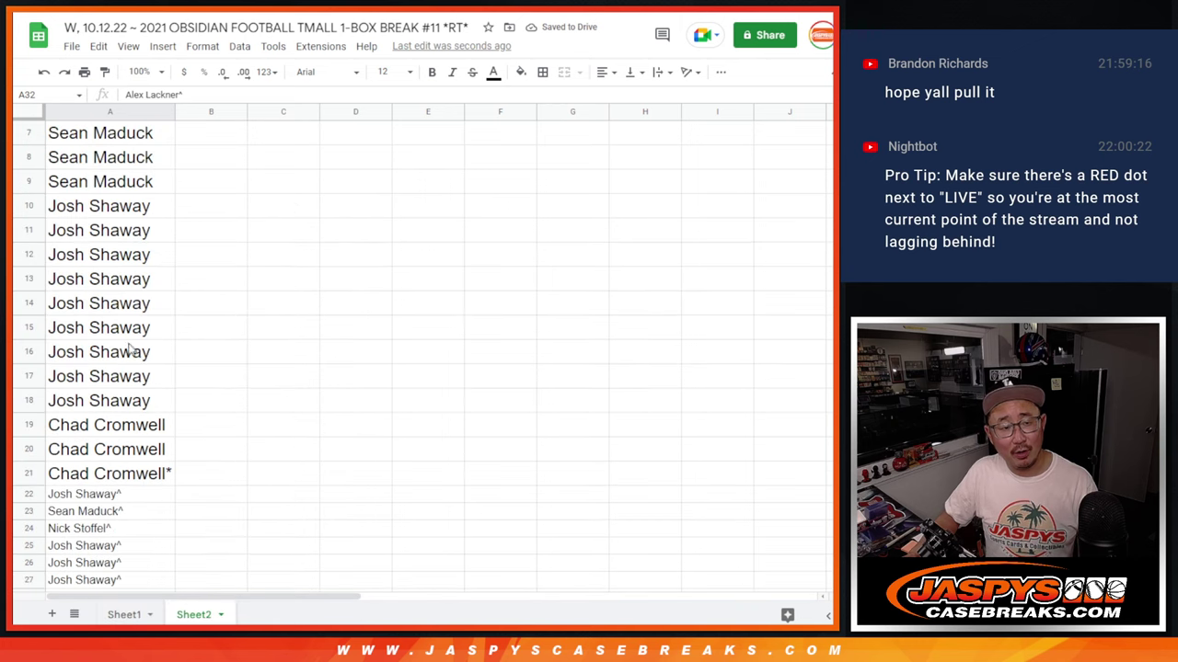
shift+click(145, 137)
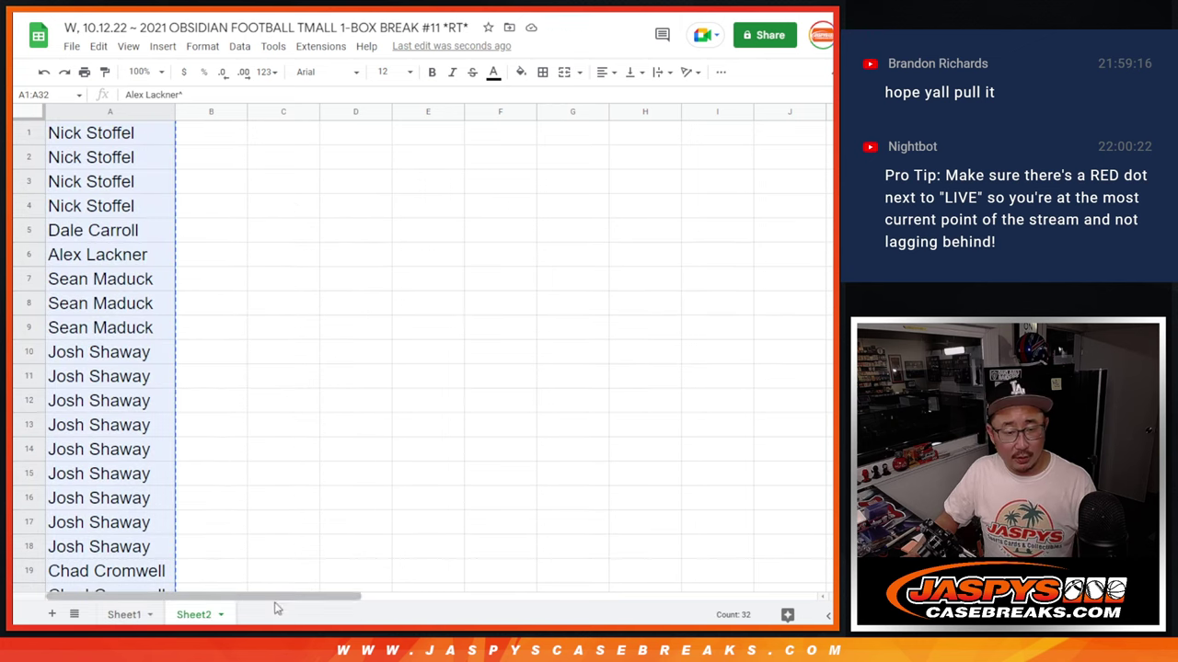
click(124, 614)
- Replace the NFL team list with the 32 names and roll two dice for the shuffle count
key(ctrl+Tab)
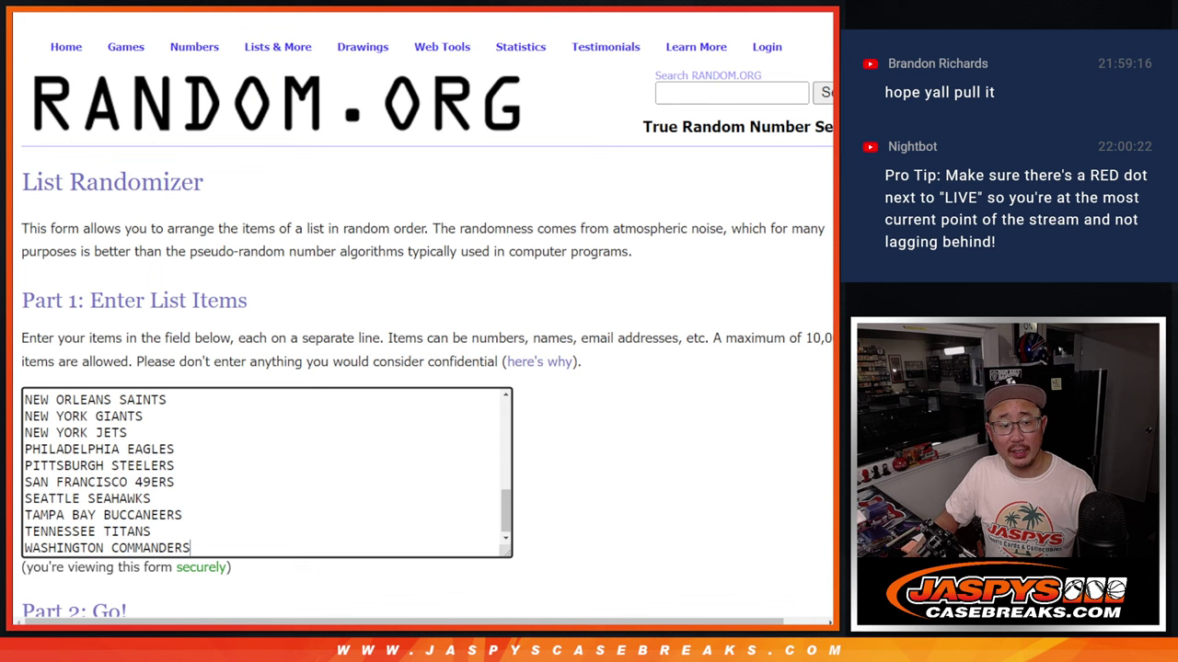
click(307, 503)
key(ctrl+a)
key(Delete)
key(ctrl+v)
key(ctrl+Tab)
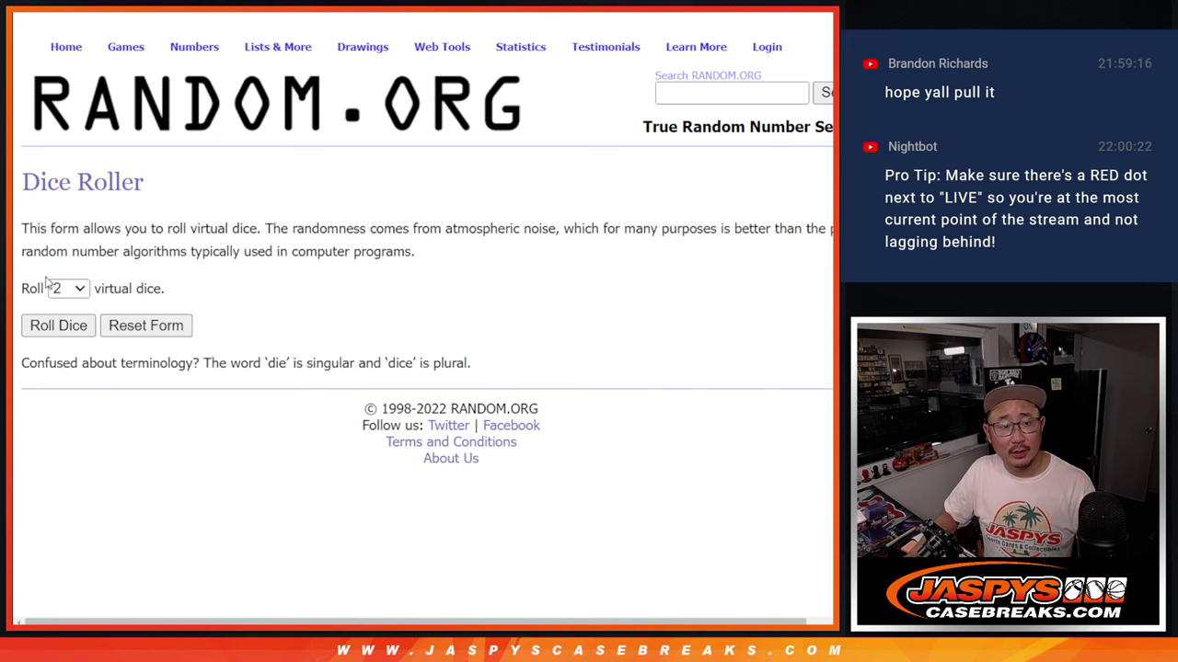
click(48, 328)
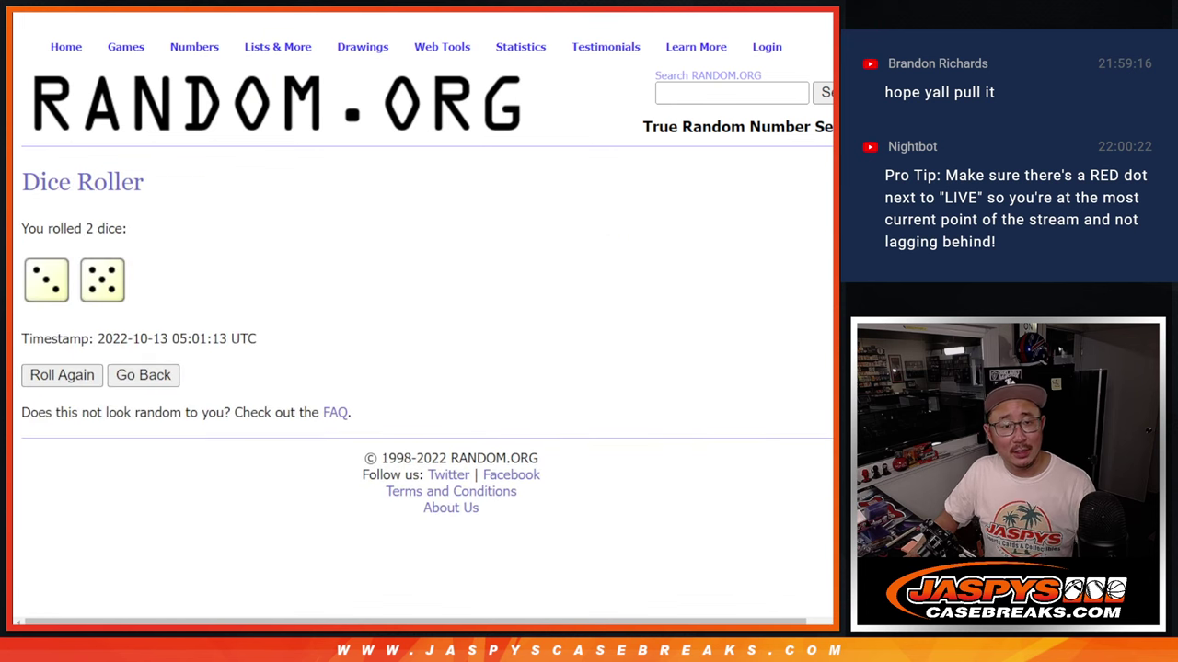
key(ctrl+shift+Tab)
- Randomize the 32-name list until the count reads 8 times
scroll(184, 440, down, 3)
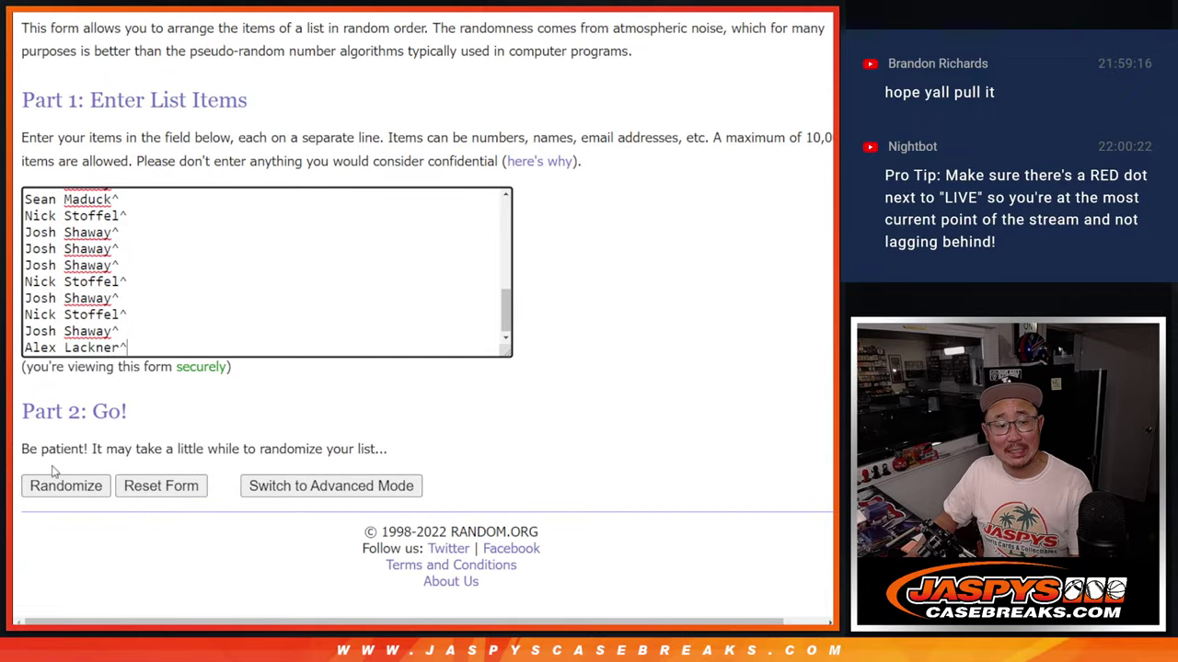
click(52, 495)
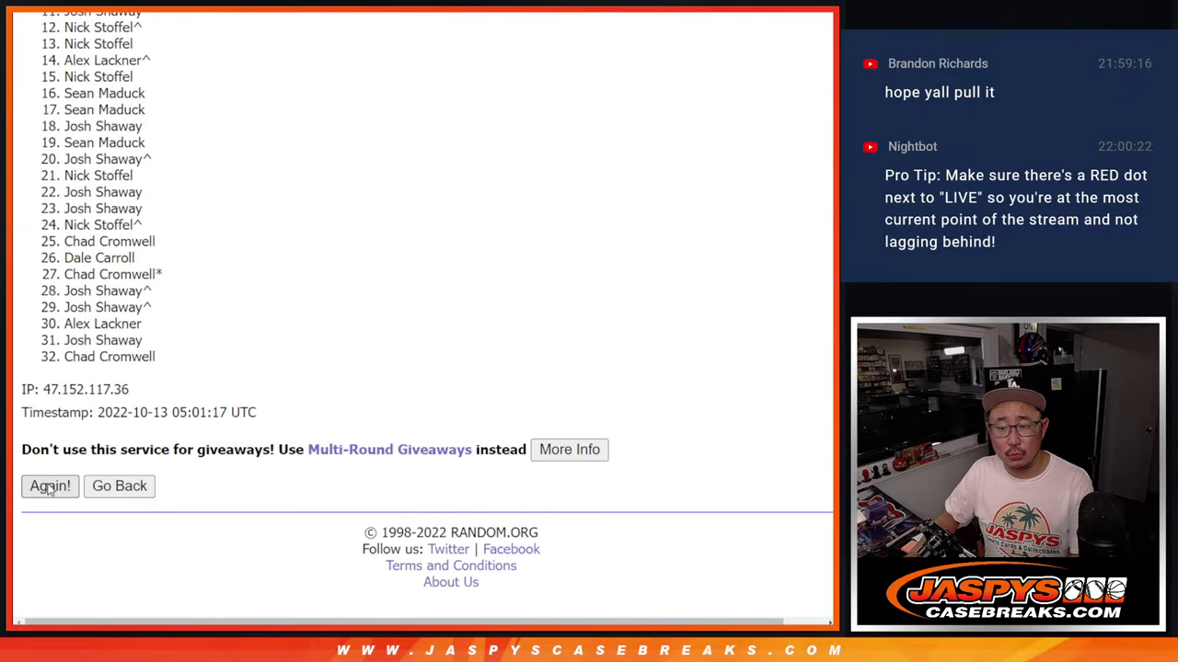
click(49, 487)
click(50, 487)
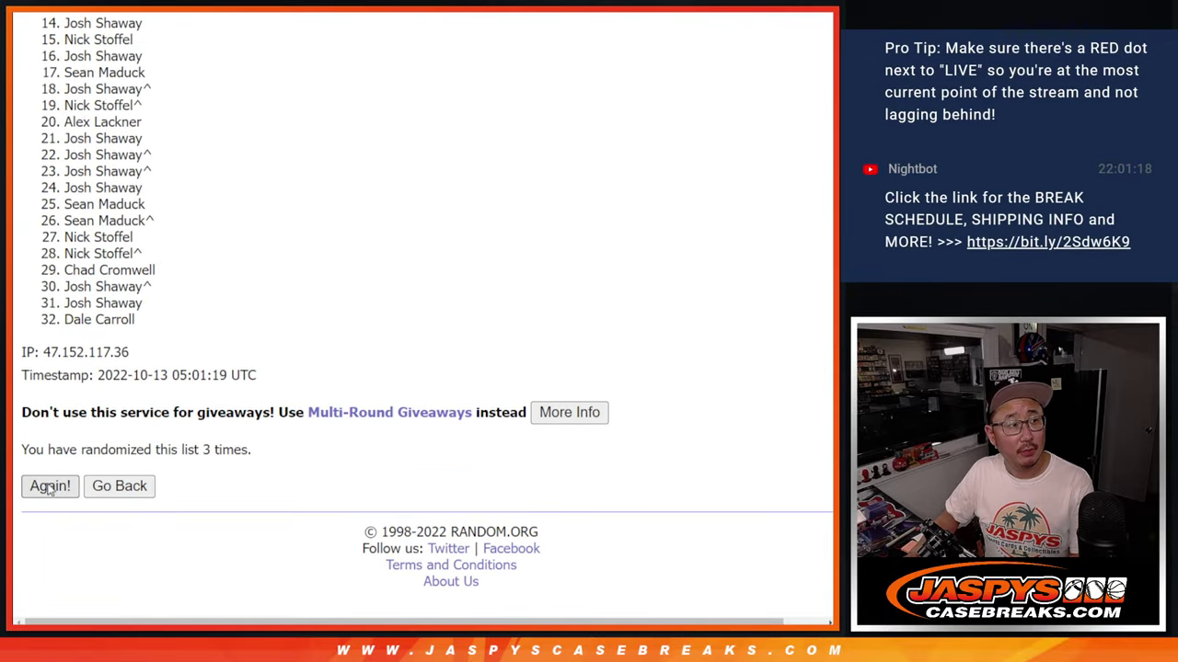
click(49, 487)
click(50, 487)
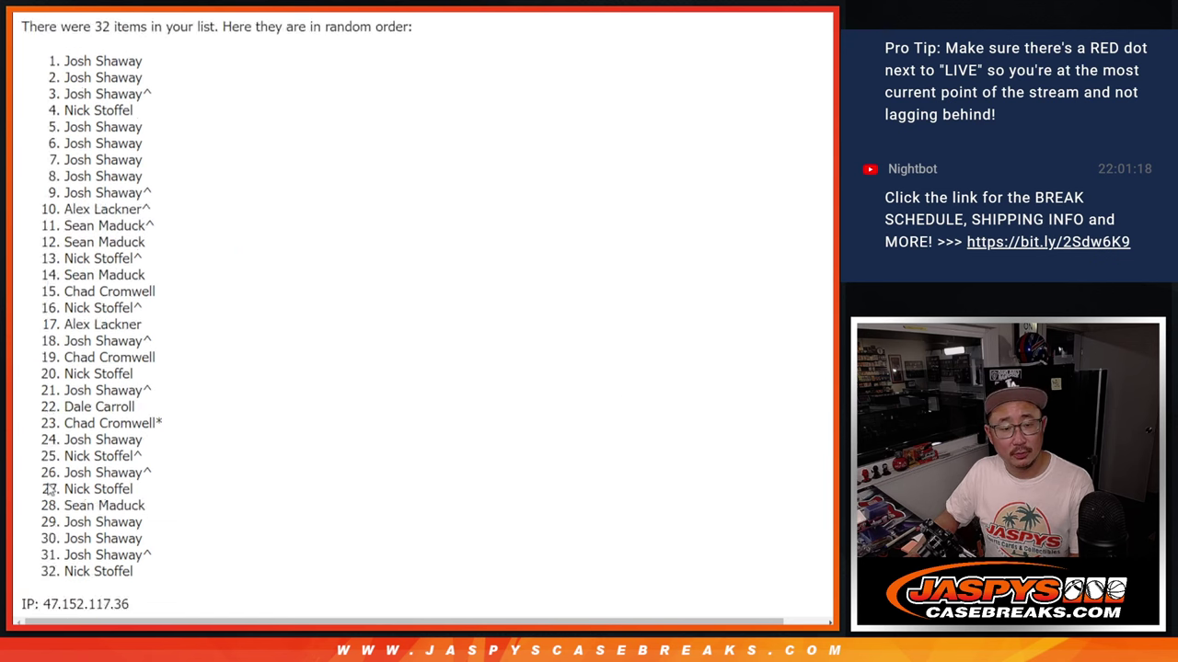
click(49, 486)
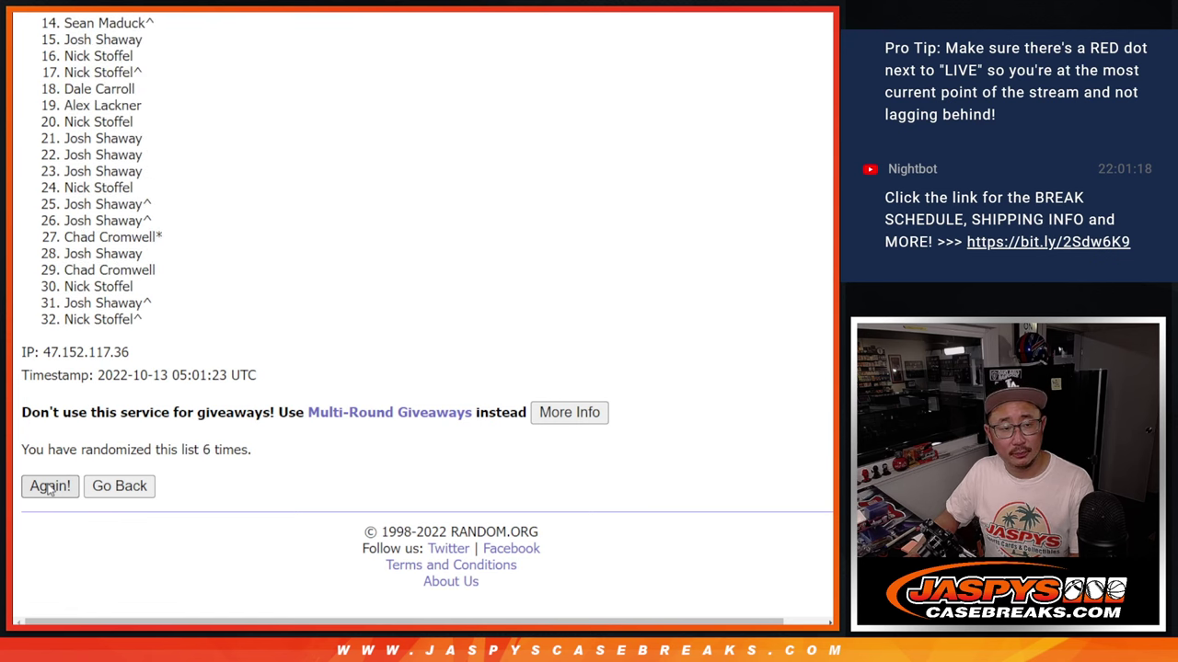
click(50, 487)
- Copy the final shuffled name order and paste it into column A of the sheet
scroll(249, 337, down, 5)
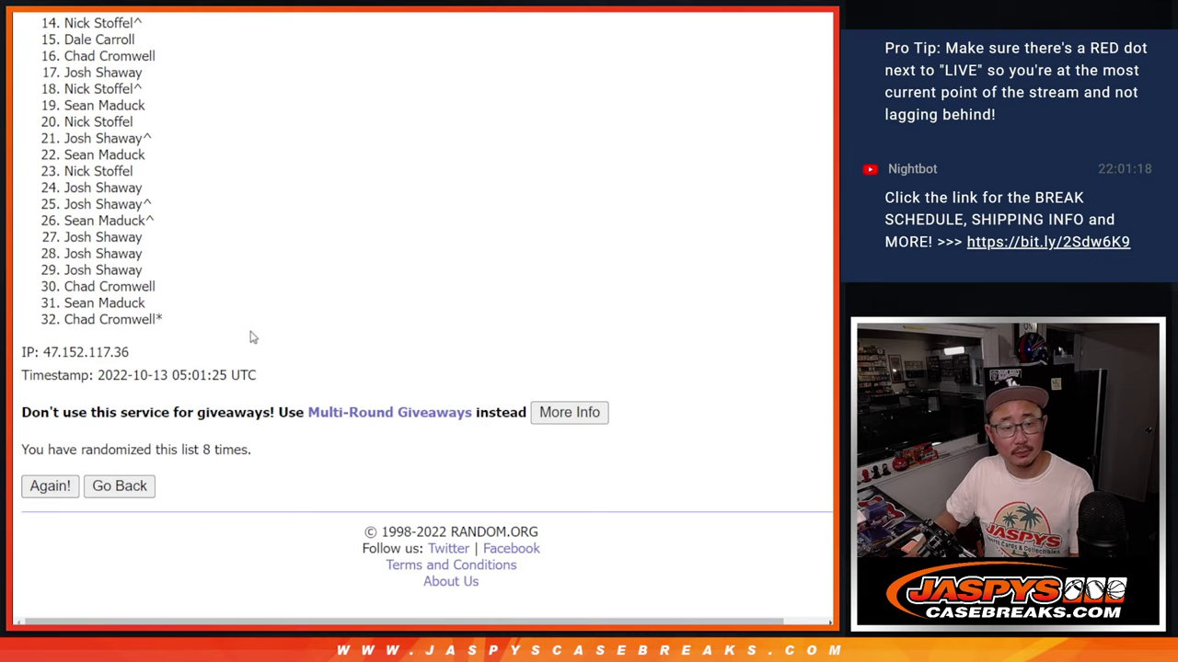
scroll(236, 329, up, 4)
drag(64, 96, 187, 323)
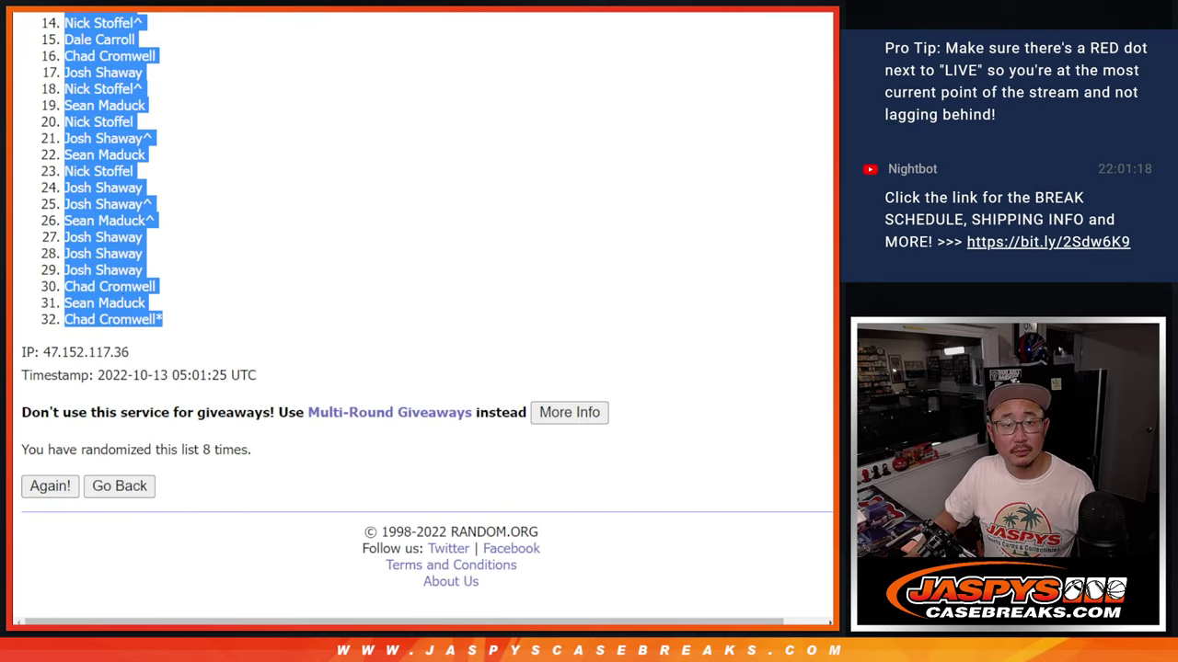
key(ctrl+c)
key(ctrl+Tab)
key(ctrl+v)
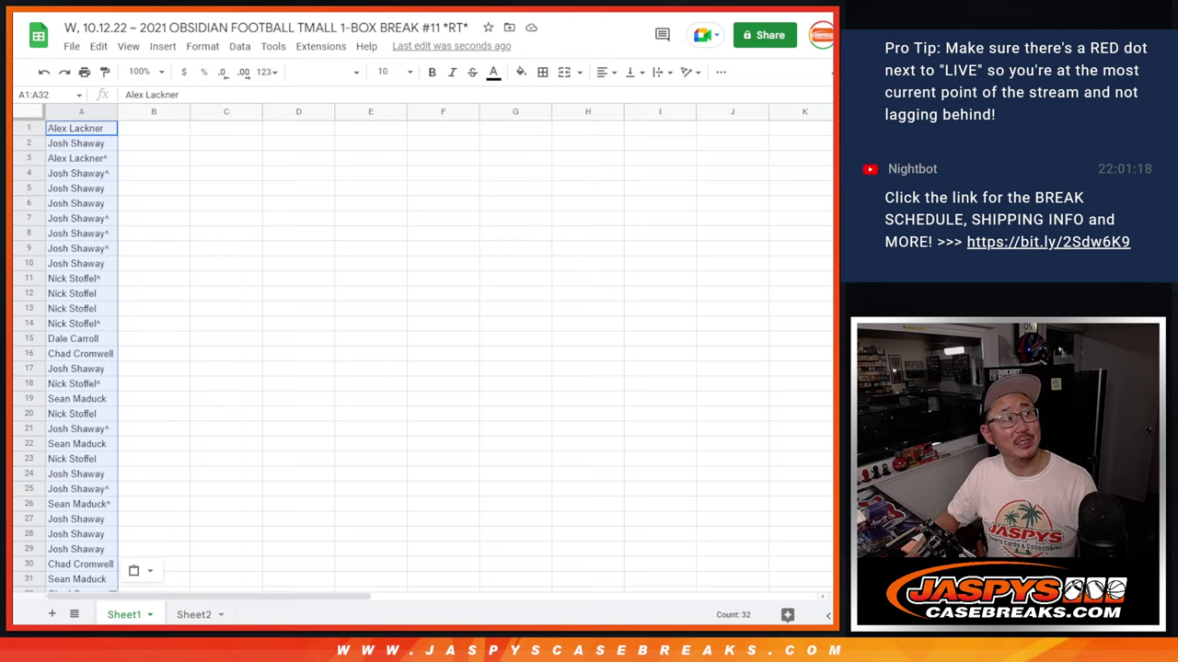
- Go back to the List Randomizer holding the NFL team list
key(ctrl+Tab)
key(ctrl+Tab)
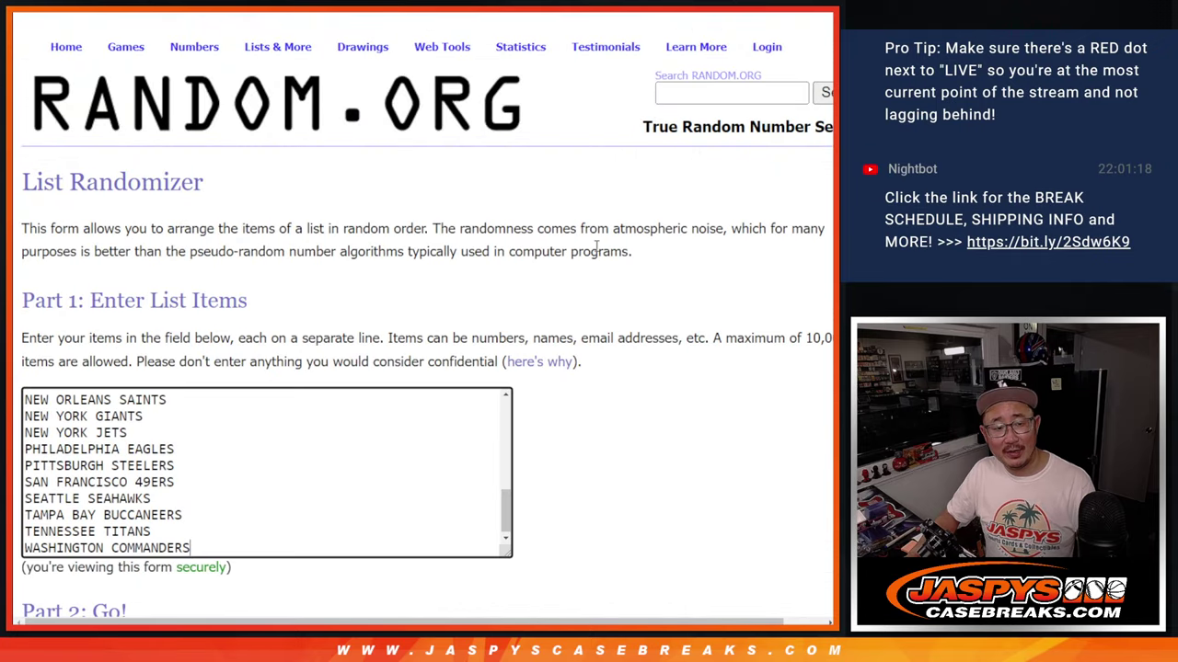
- Randomize the 32 NFL teams eight times
scroll(596, 246, down, 2)
click(46, 546)
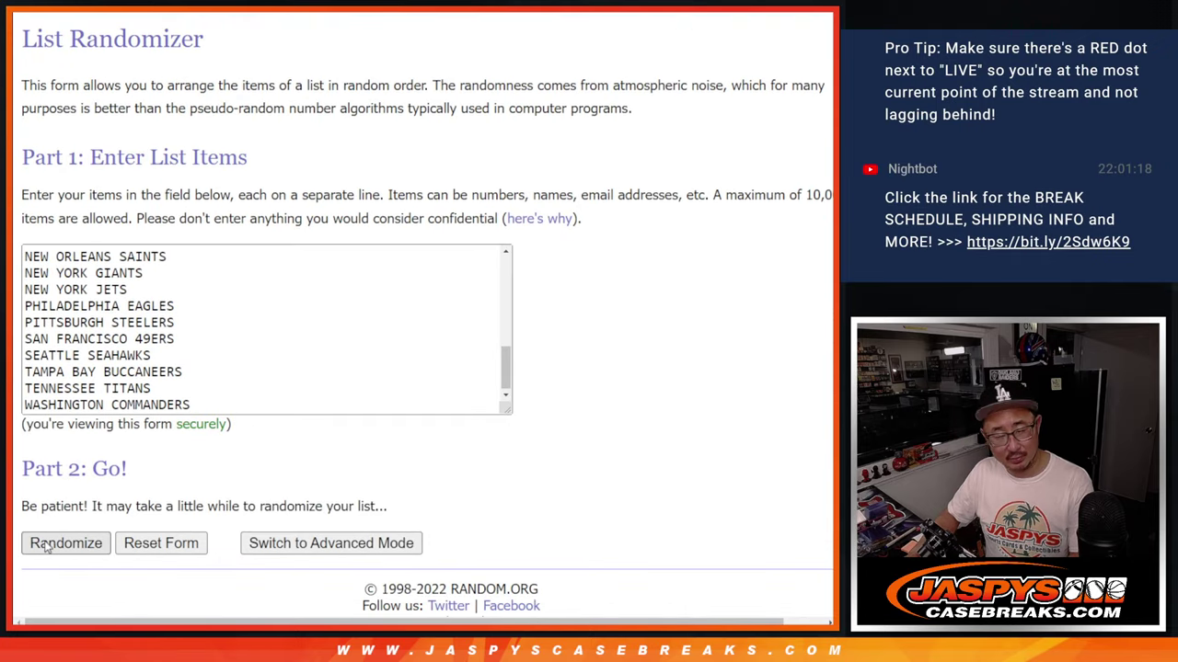
scroll(46, 543, down, 5)
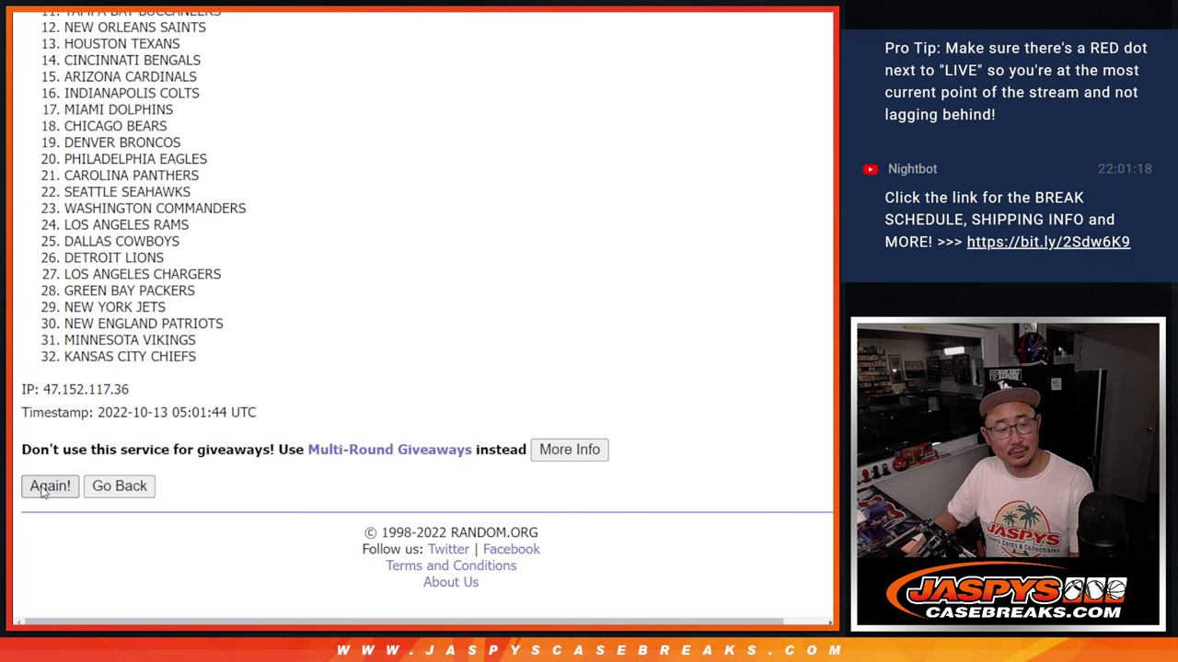
click(49, 486)
scroll(43, 492, down, 5)
click(43, 492)
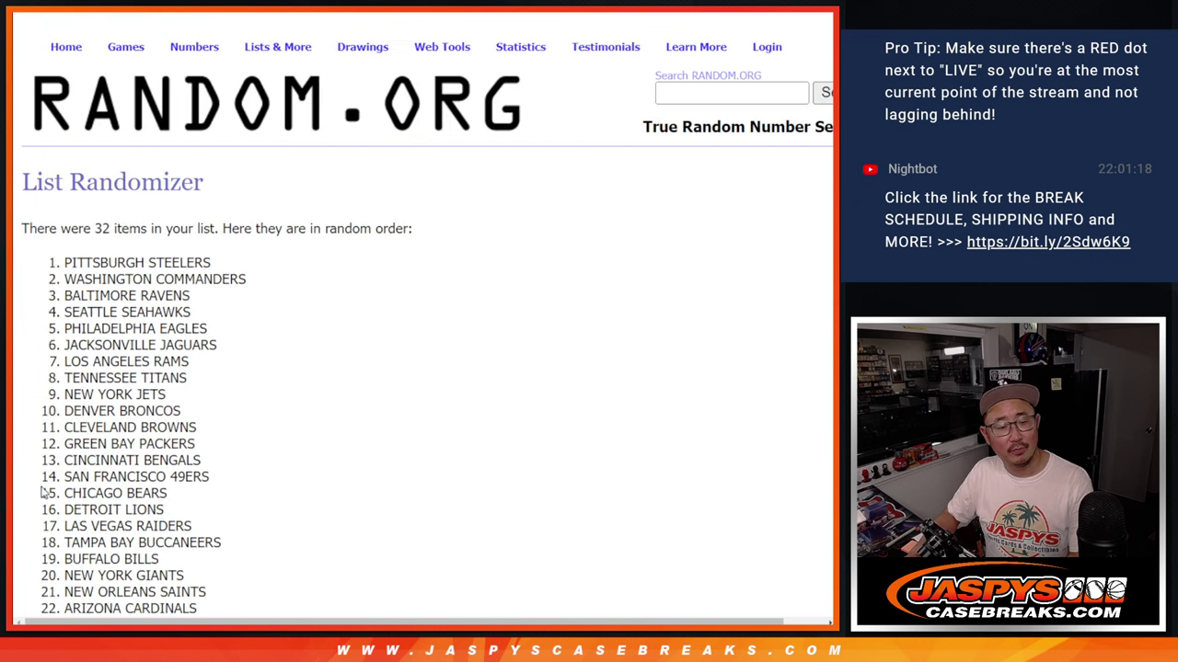
scroll(42, 492, down, 5)
click(43, 492)
scroll(42, 492, down, 5)
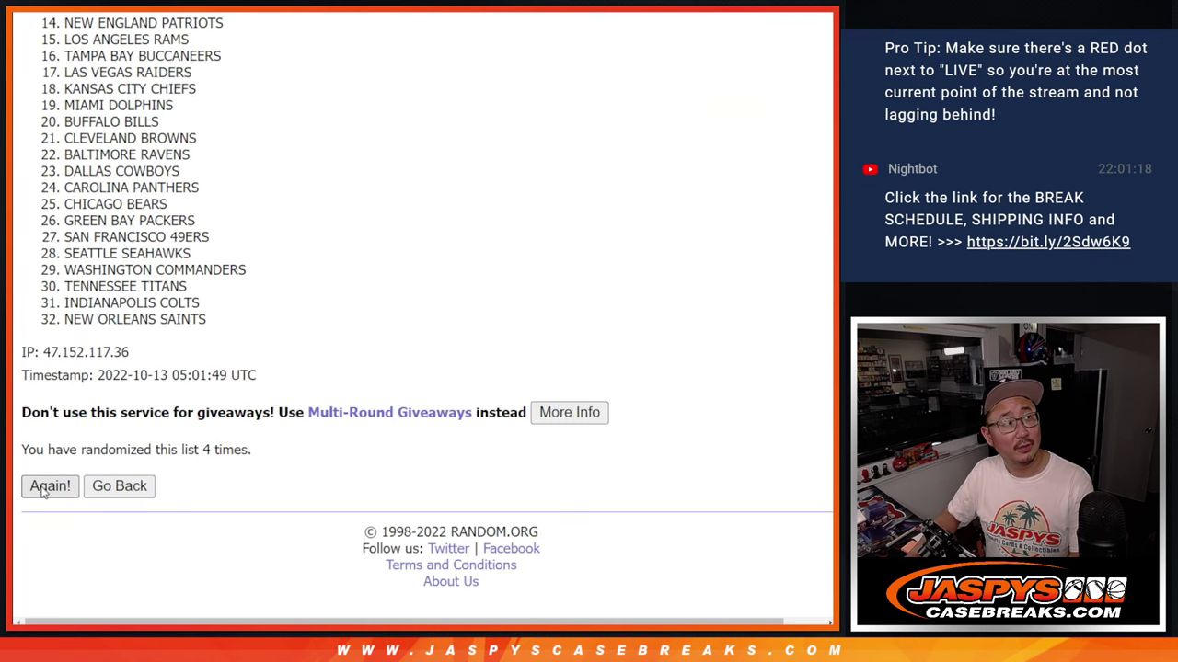
click(42, 492)
scroll(42, 492, down, 5)
click(42, 492)
scroll(43, 492, down, 5)
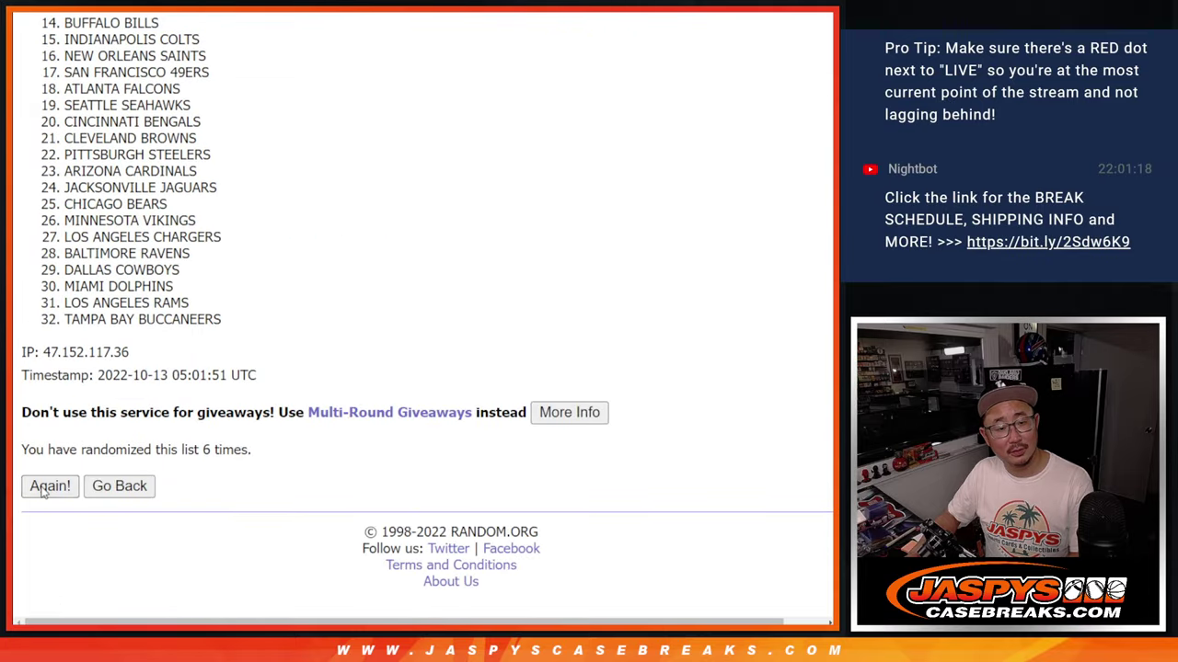
click(42, 492)
scroll(43, 492, down, 5)
click(42, 492)
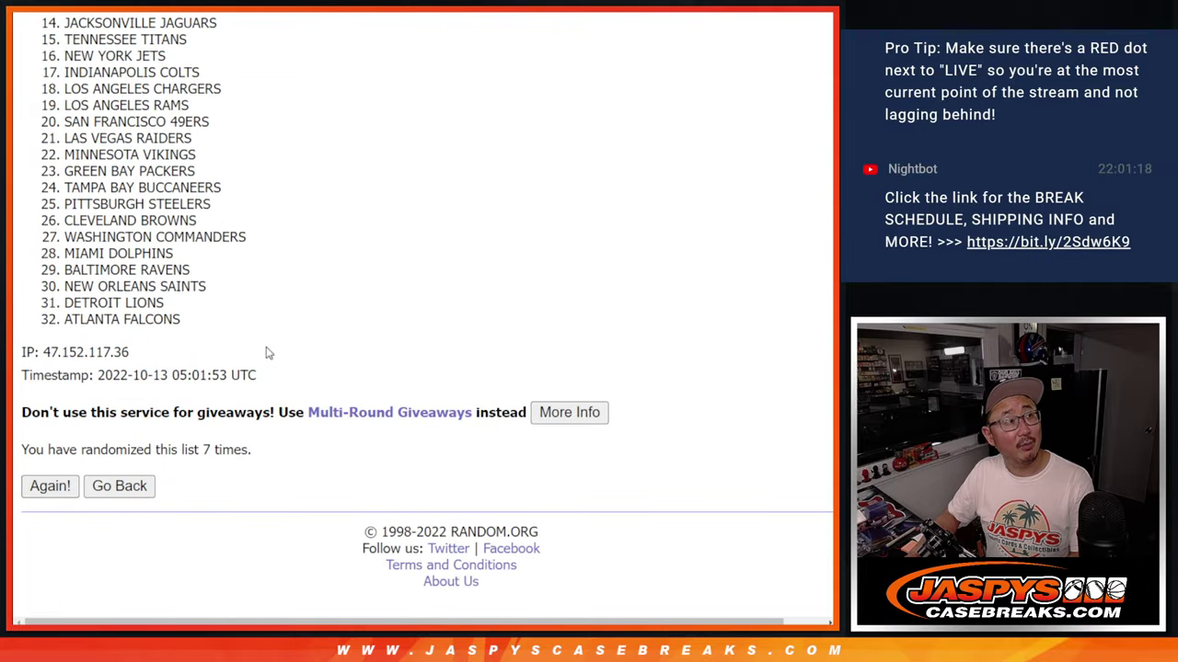
scroll(269, 351, down, 5)
scroll(276, 441, up, 1)
scroll(264, 438, up, 3)
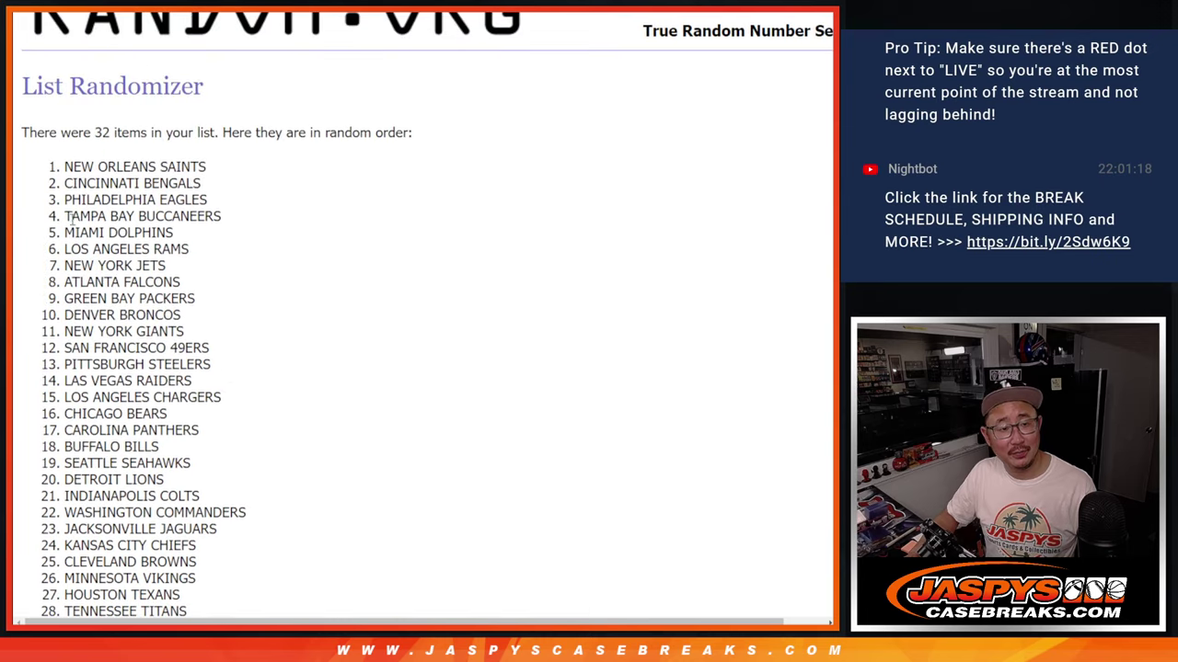
- Copy the shuffled team order and paste it into column B starting at B1
drag(60, 169, 221, 295)
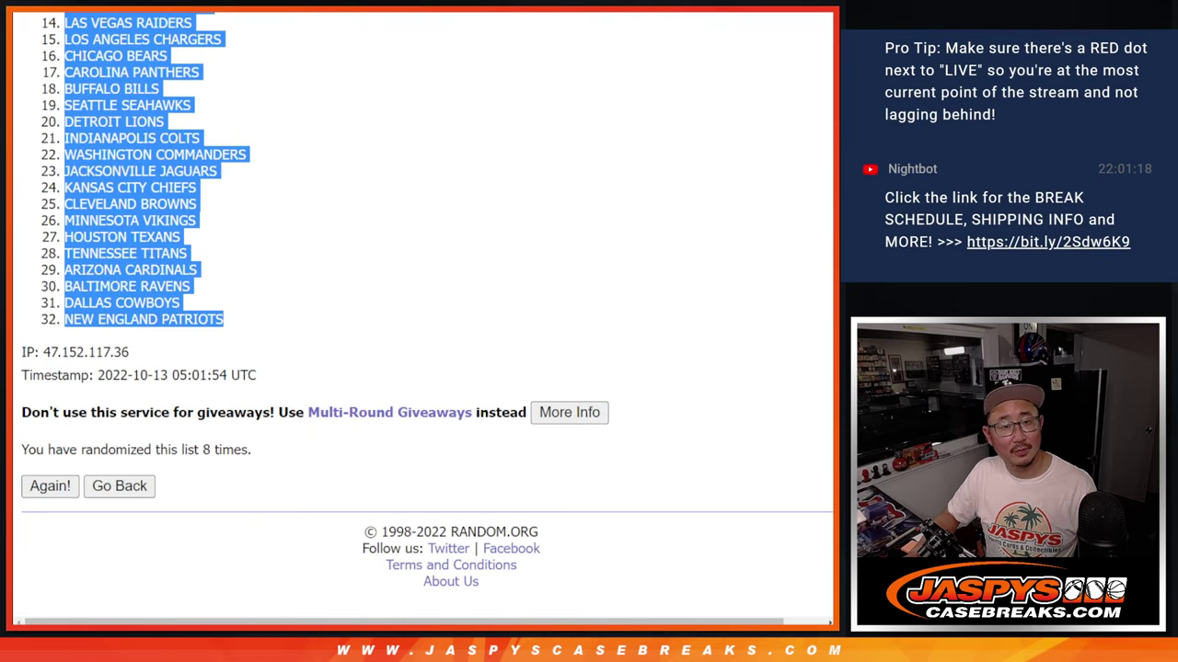
key(ctrl+Tab)
click(144, 129)
key(ctrl+v)
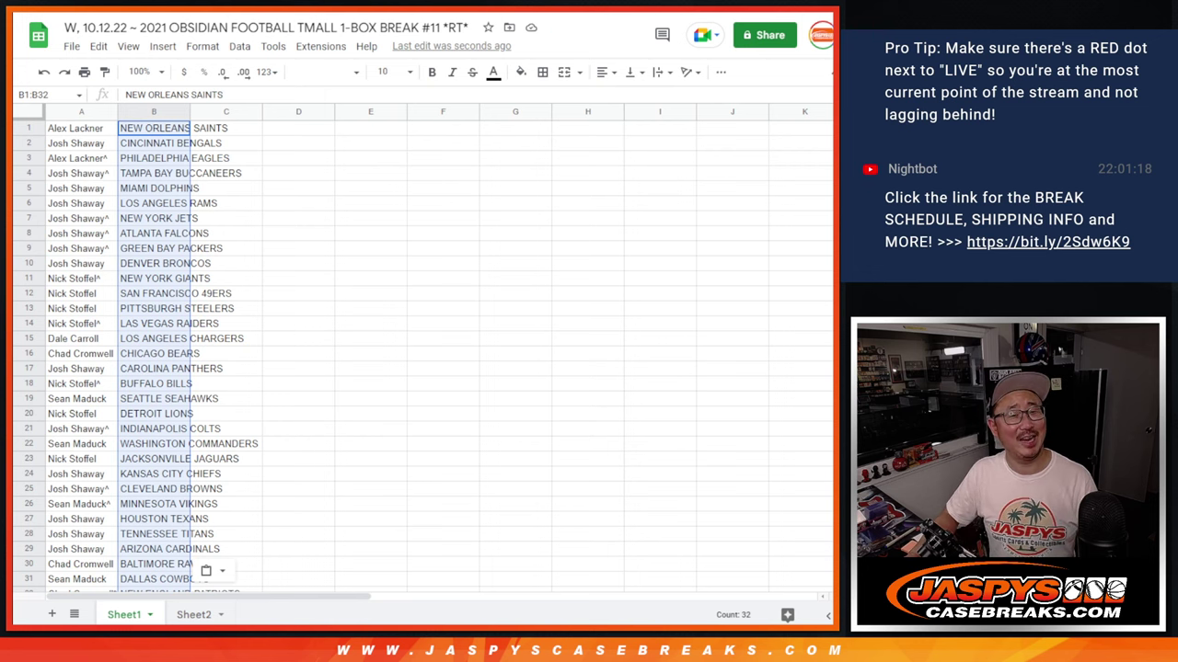
- Check the final shuffled name list, then zoom the roster sheet to 150%
key(ctrl+Tab)
key(ctrl+Tab)
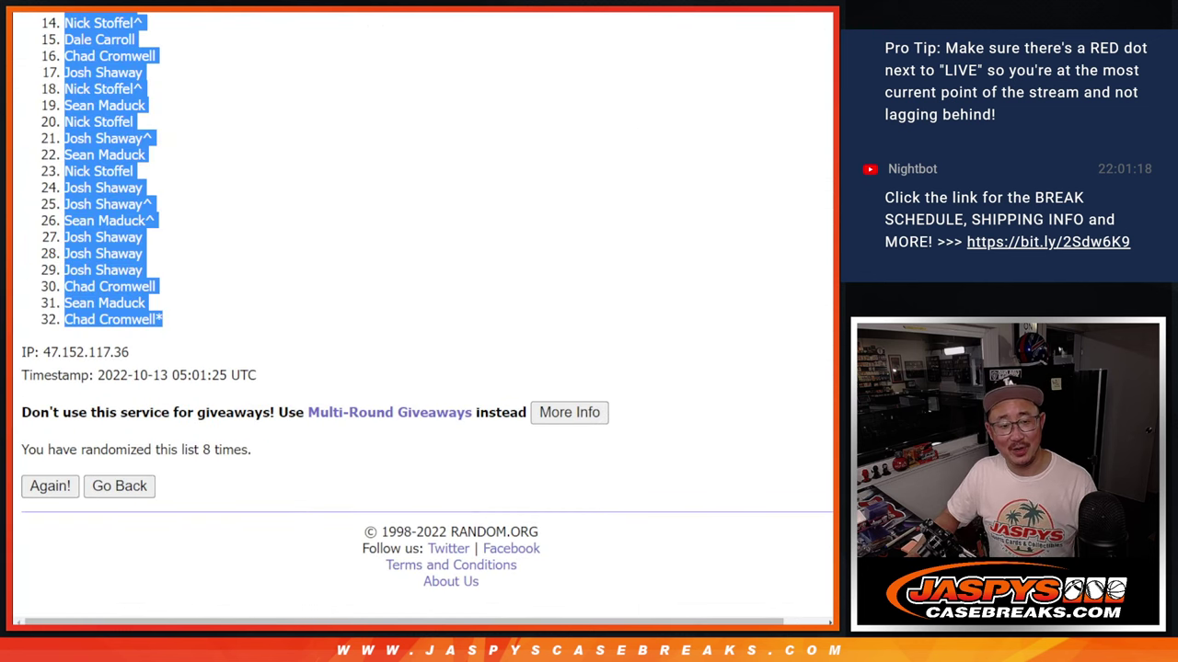
key(ctrl+Tab)
key(ctrl+Tab)
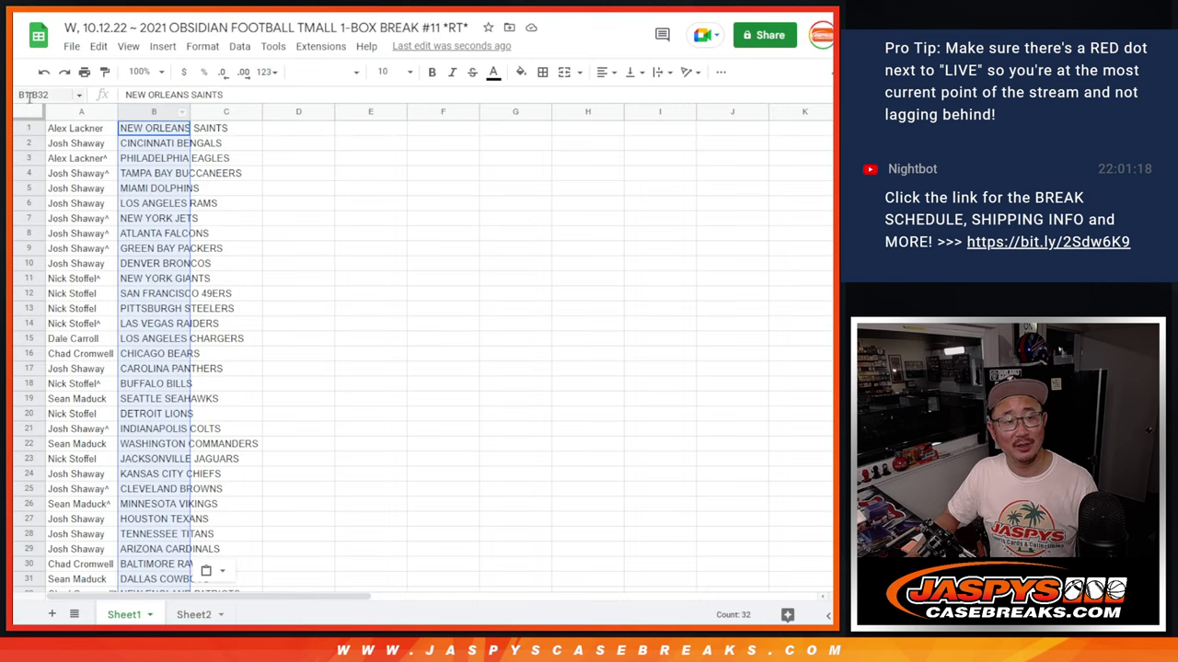
click(139, 71)
click(146, 211)
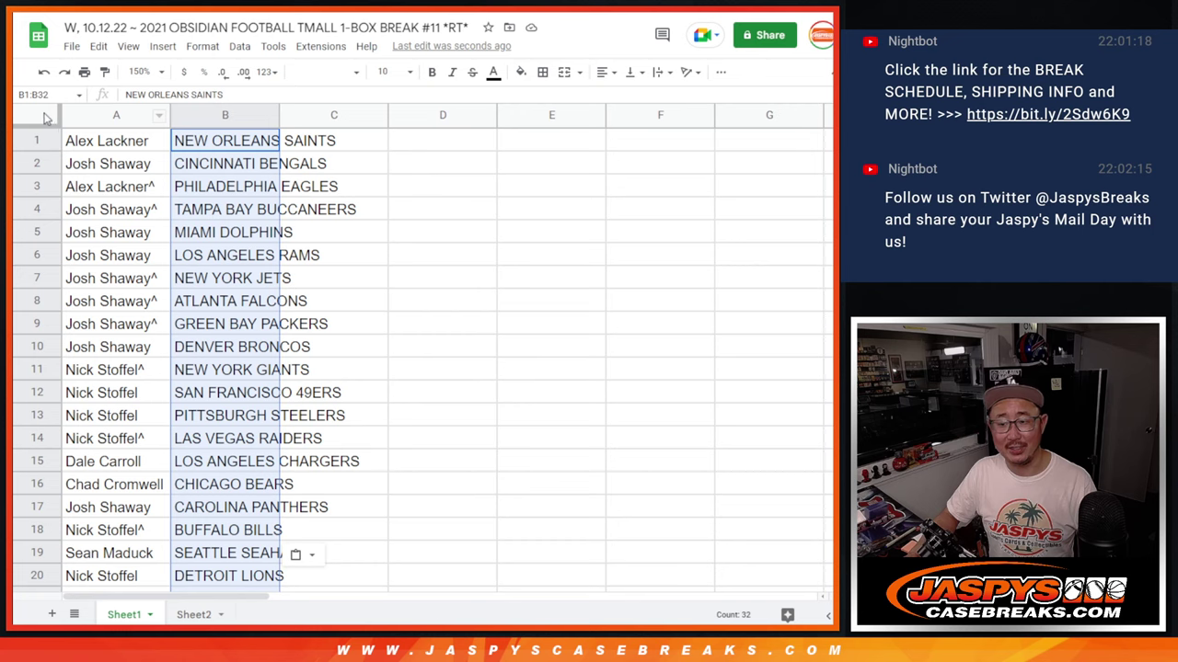
- Format the whole sheet in Sorts Mill Goudy size 12, centered, with columns A–B auto-fitted
click(46, 117)
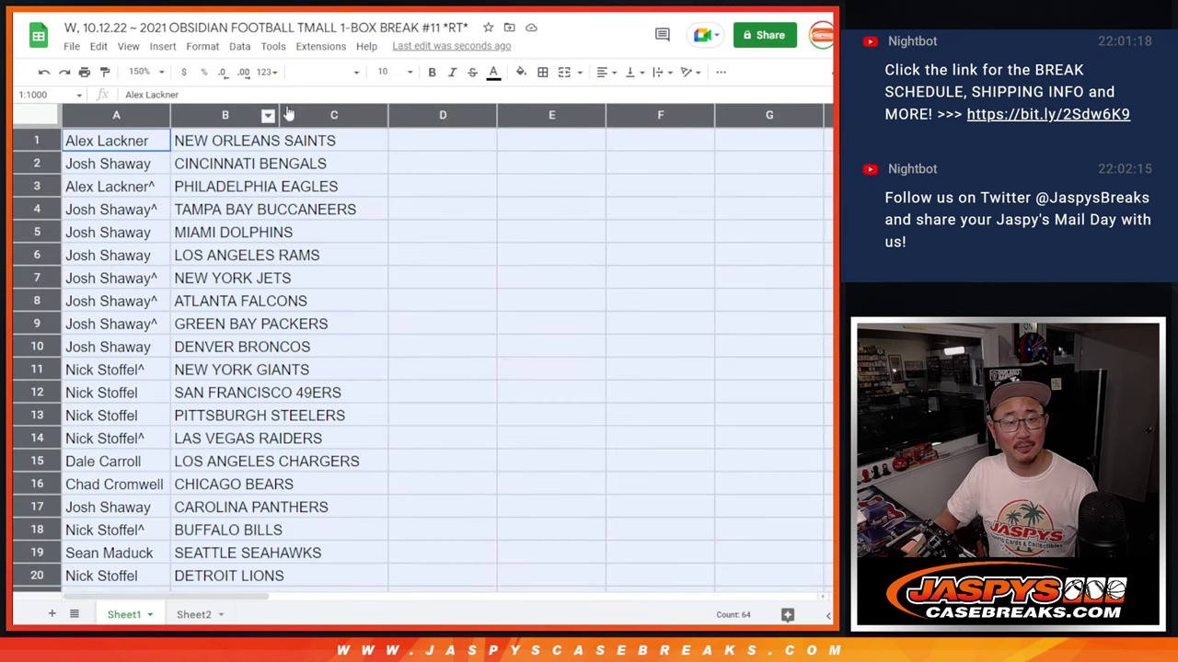
click(327, 72)
click(373, 216)
click(396, 72)
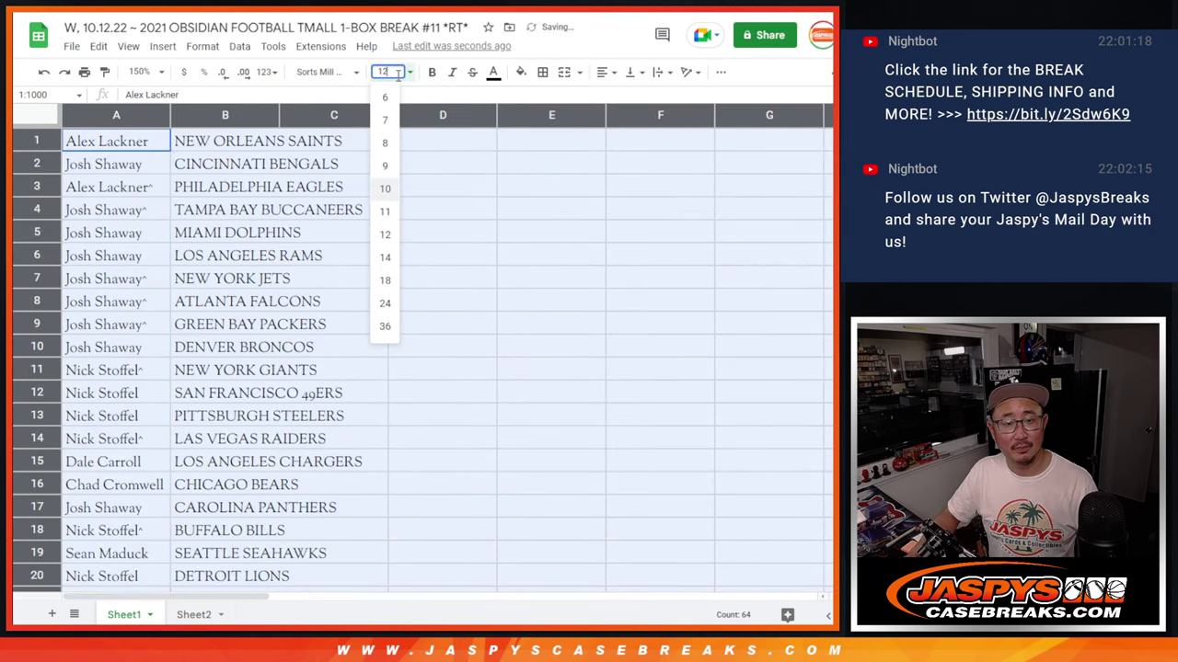
click(384, 234)
click(605, 72)
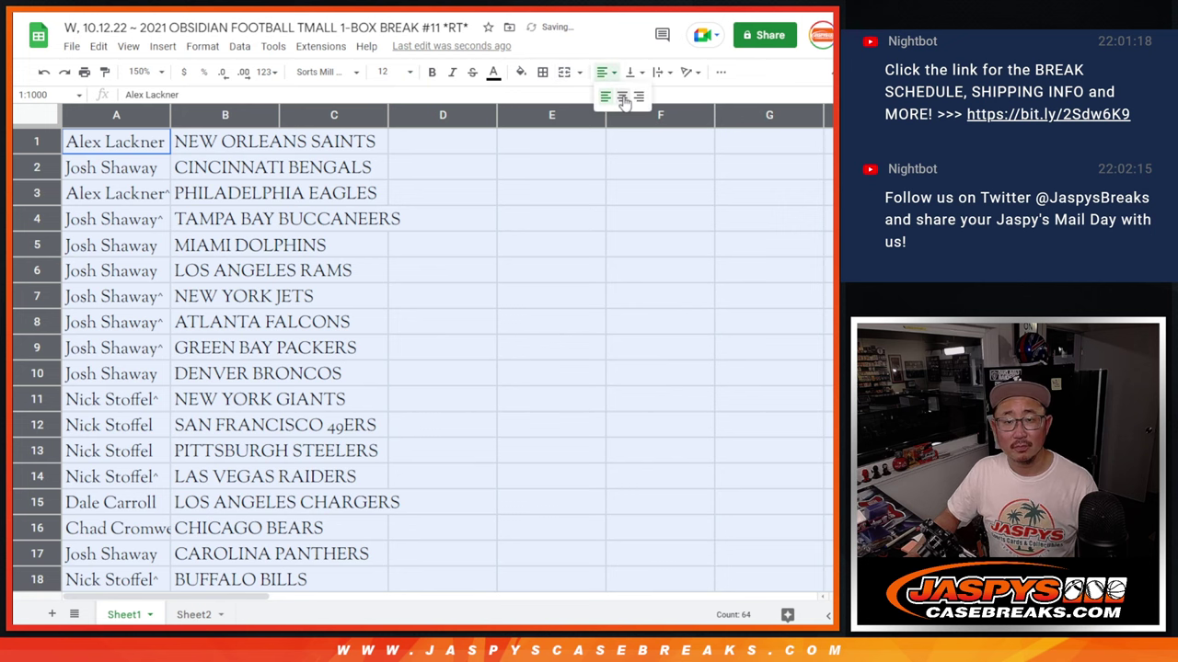
click(623, 95)
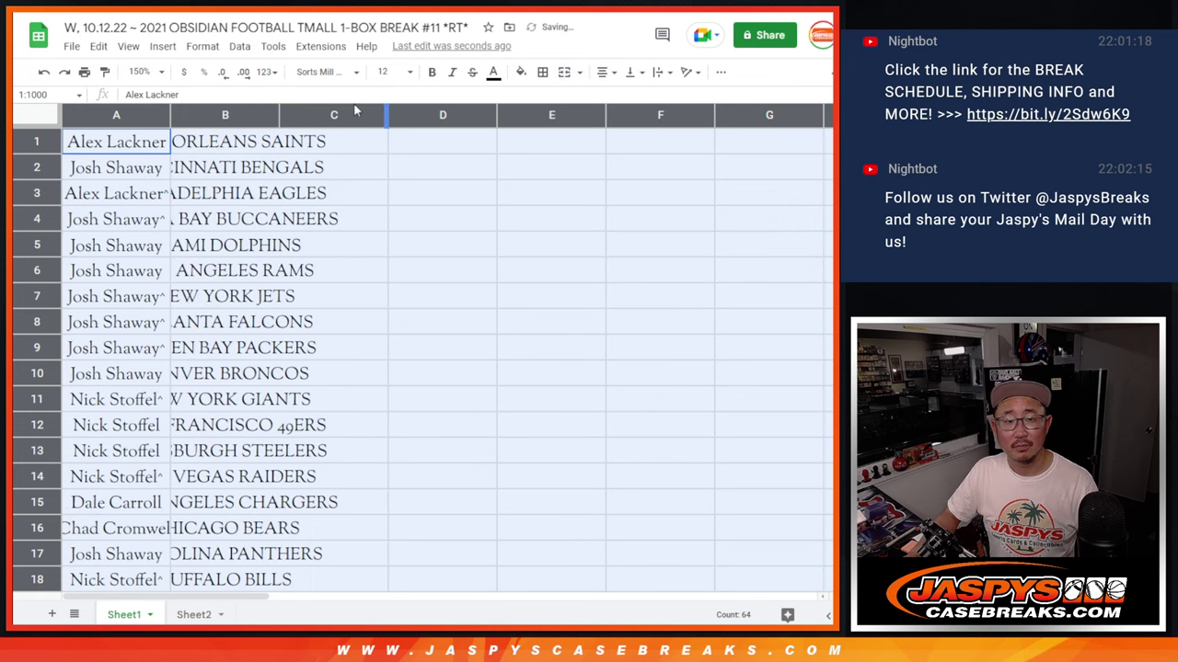
double_click(168, 114)
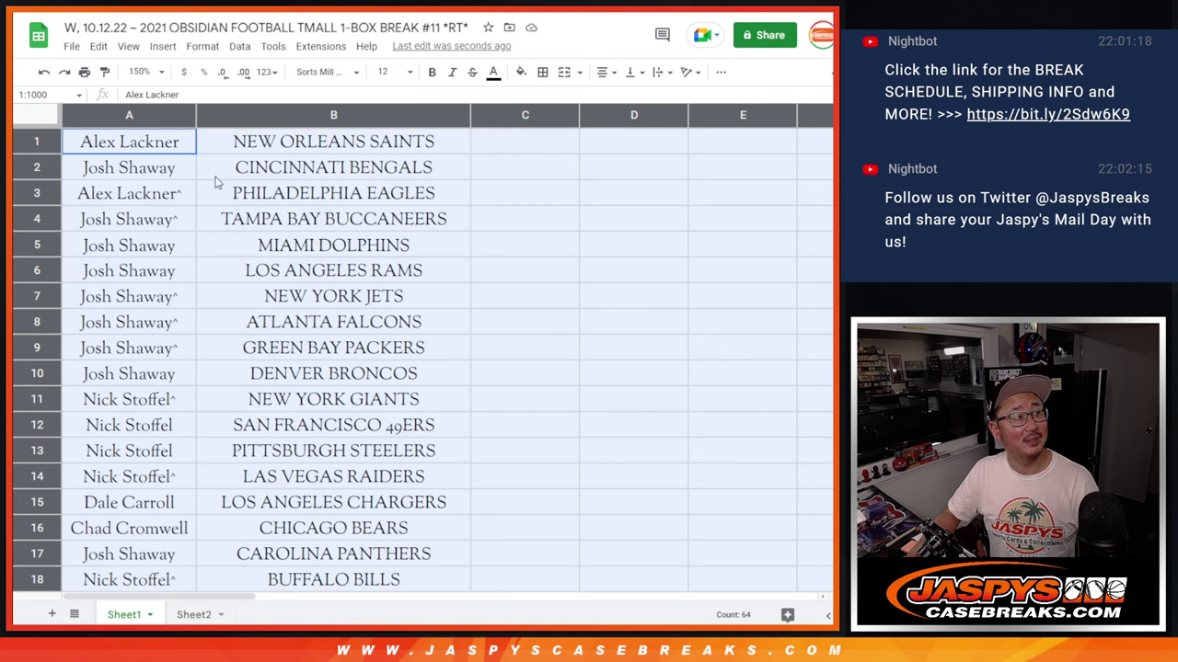
- Select the pairings in halves, A1:B16 then A17:B32, and set zoom to 85%
click(163, 152)
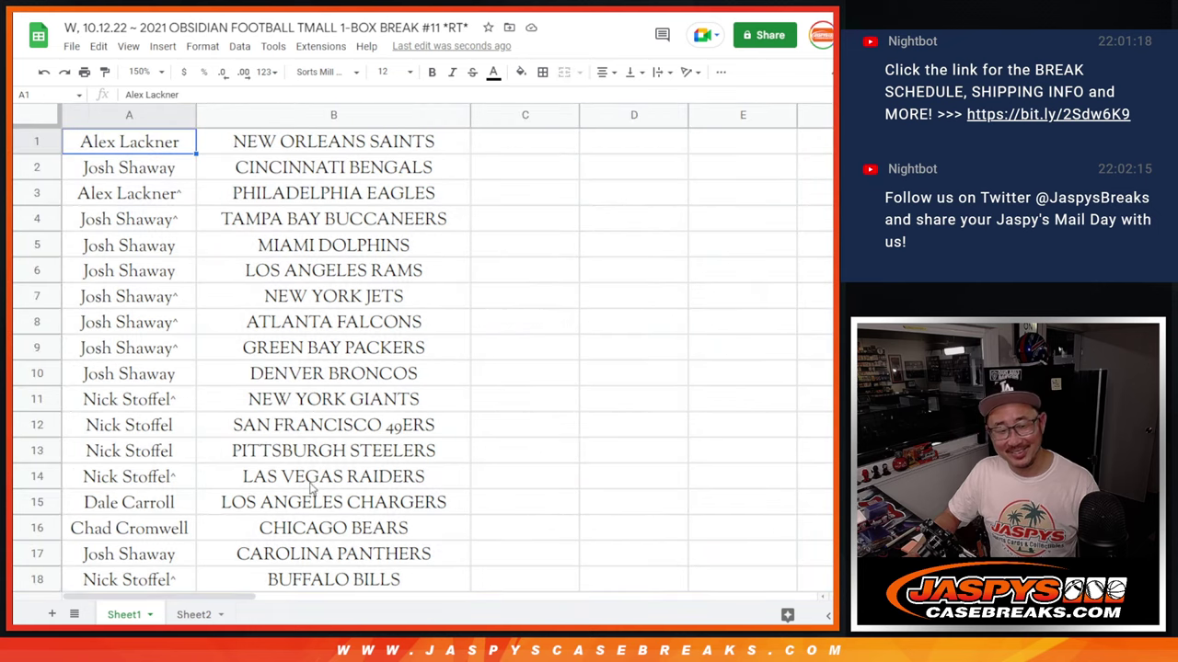
shift+click(292, 539)
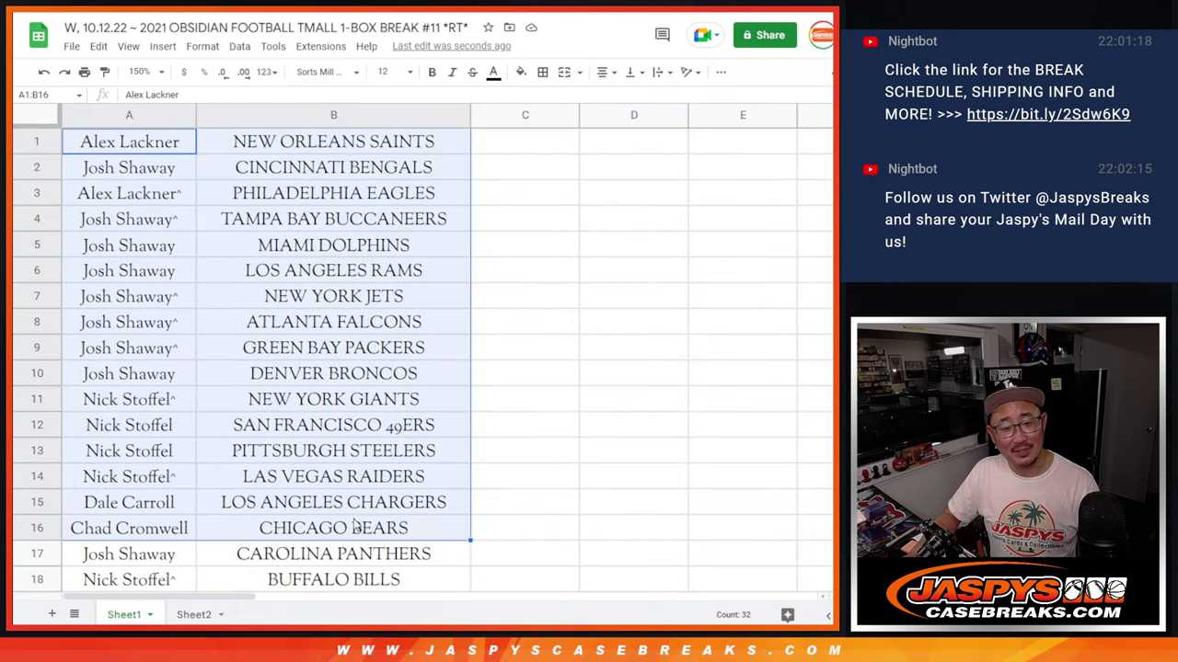
scroll(342, 425, down, 5)
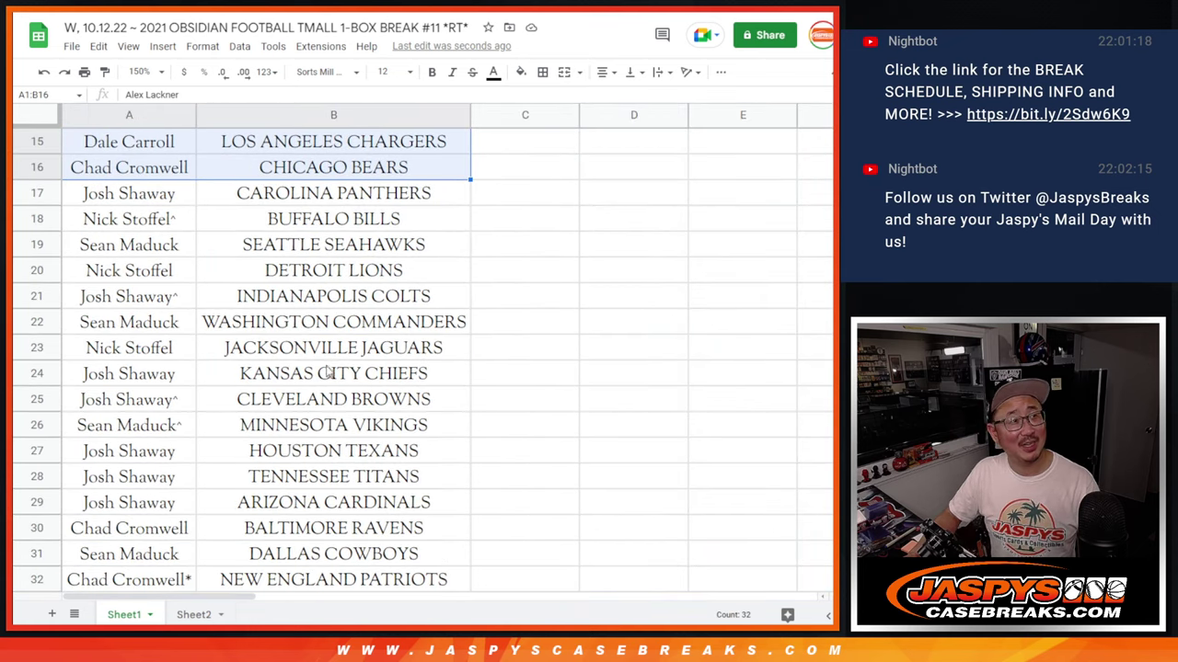
click(189, 192)
shift+click(345, 589)
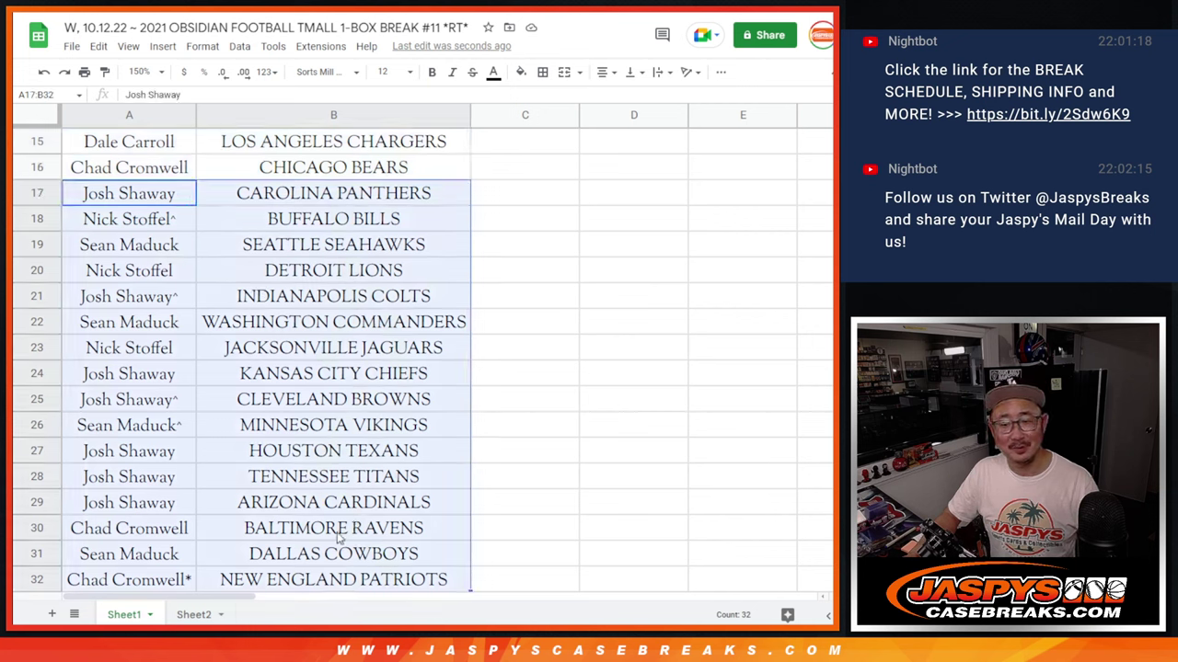
scroll(348, 552, up, 5)
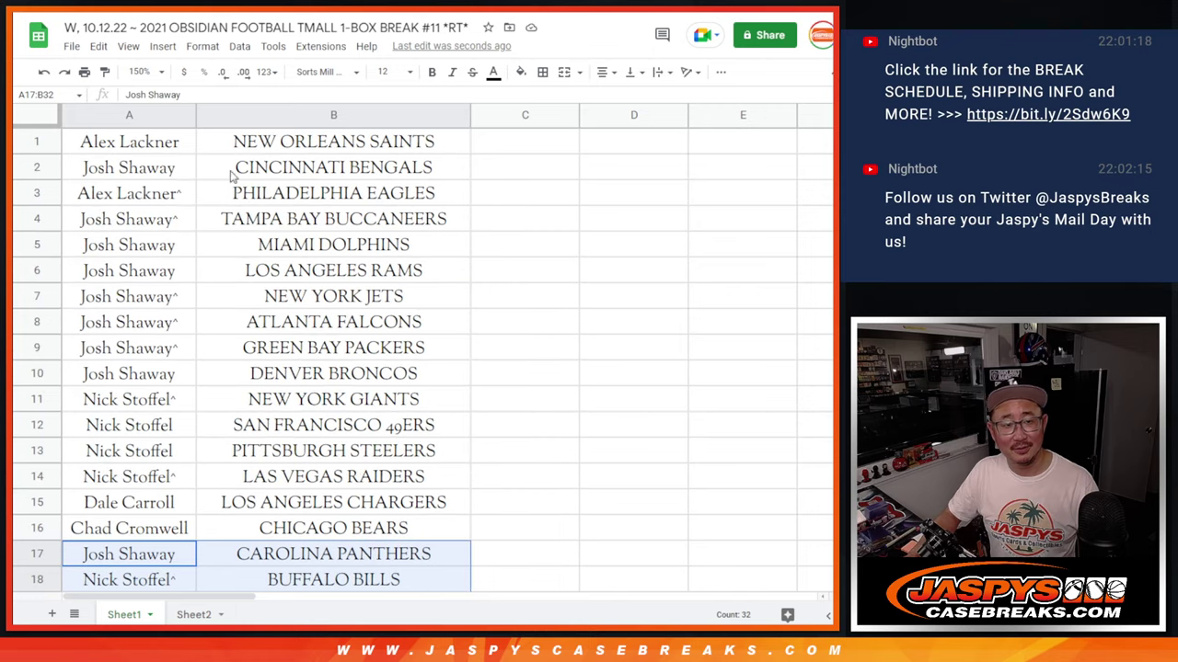
click(147, 72)
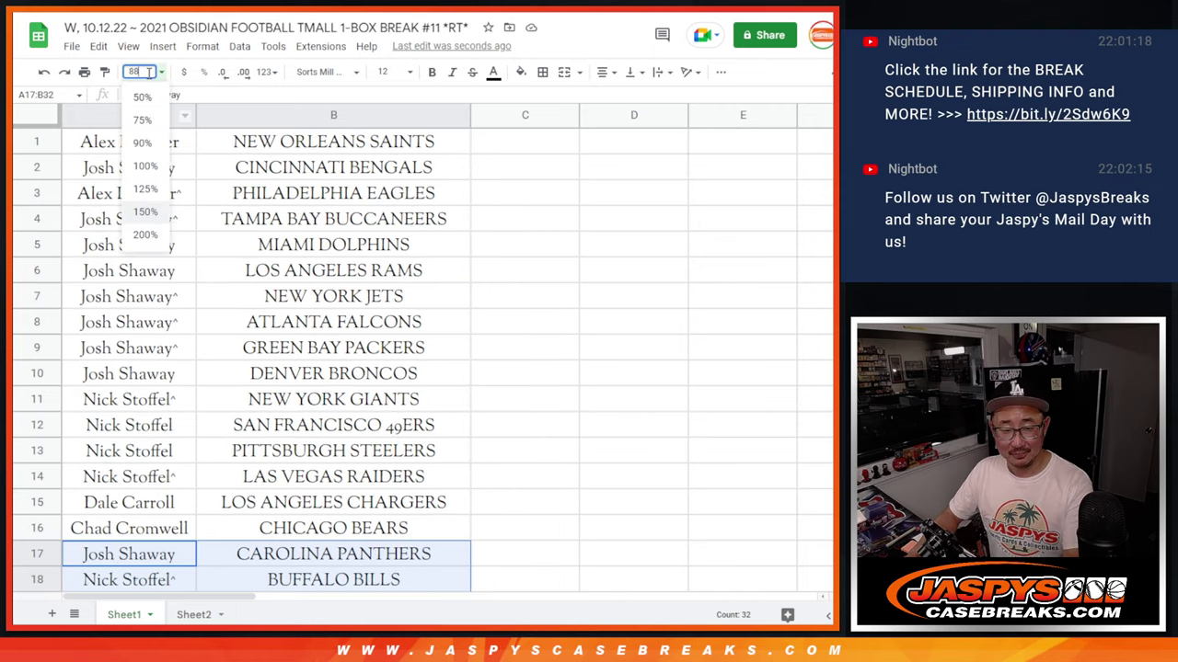
key(Return)
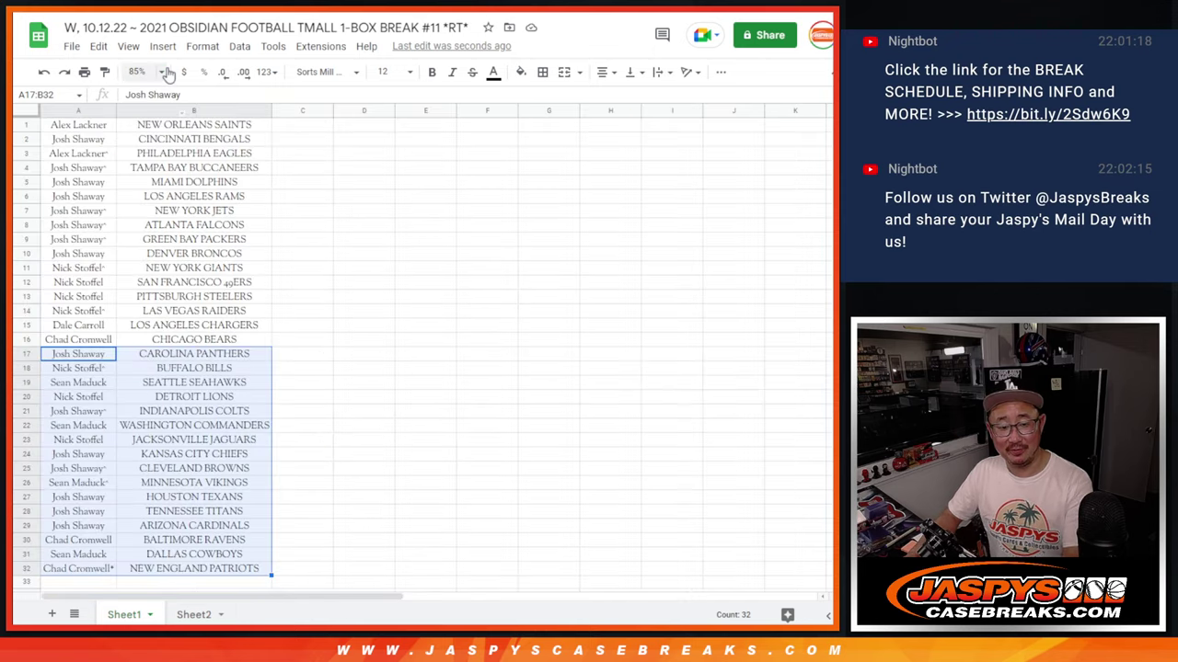
- Sort the sheet A to Z by team column and put all borders on A1:B32
right_click(195, 110)
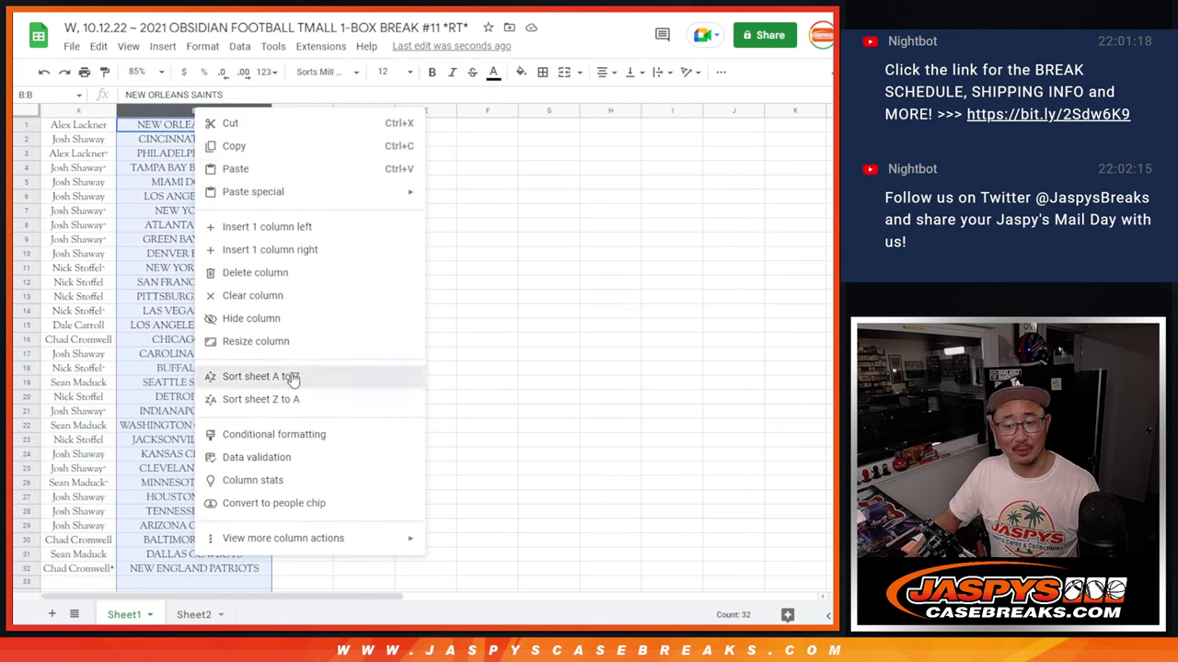
click(261, 376)
click(109, 198)
key(ctrl+a)
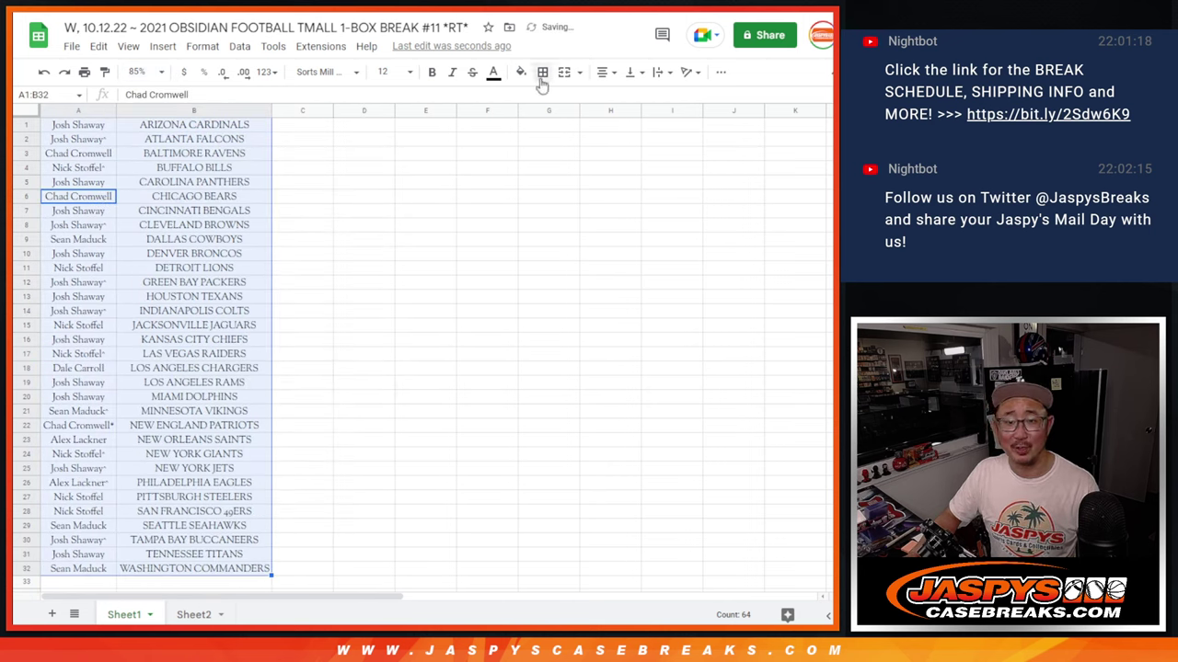
click(542, 72)
click(547, 100)
- Print the sheet in portrait with the workbook title as header
click(84, 73)
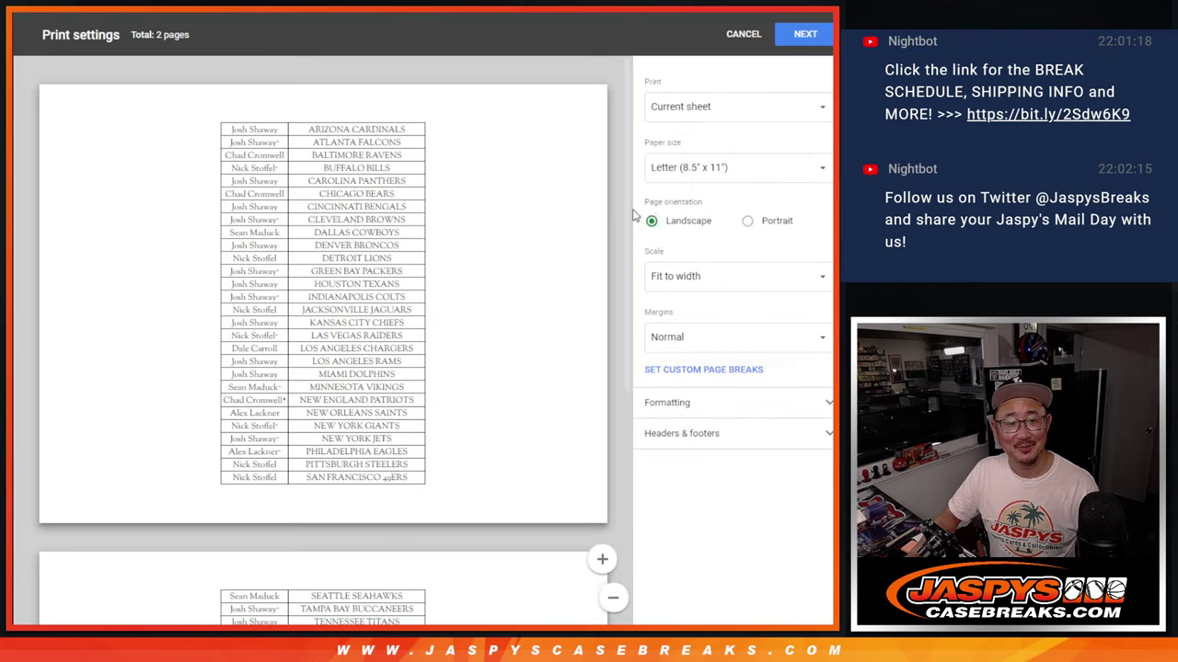
click(769, 222)
click(685, 433)
click(674, 491)
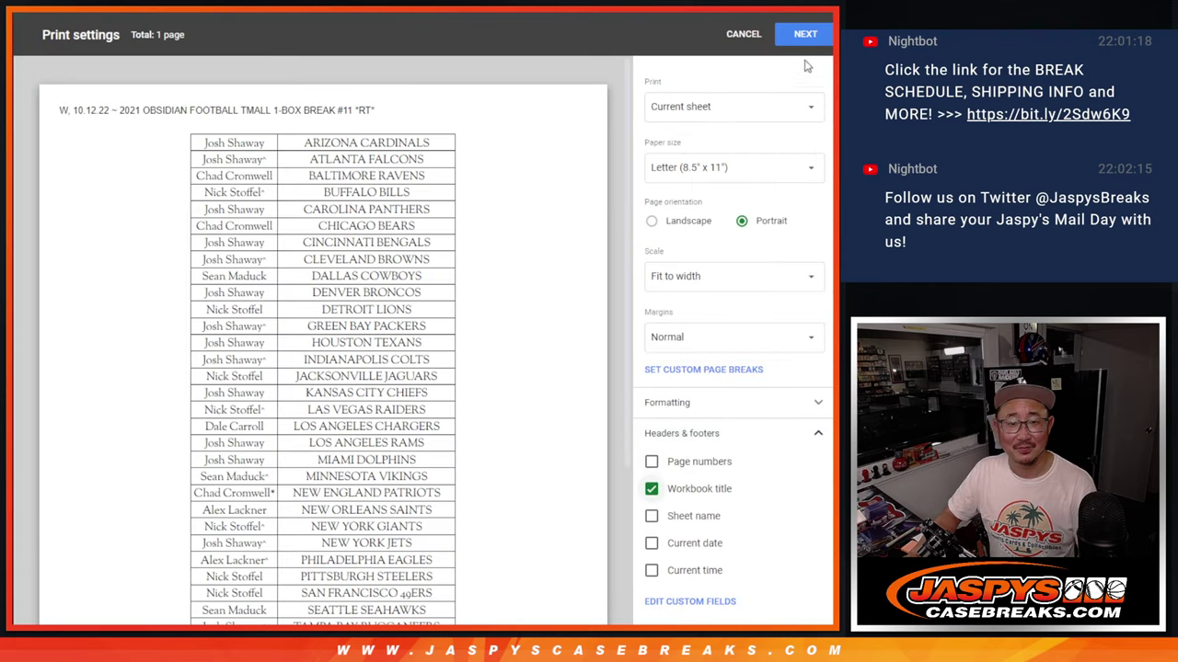
click(804, 34)
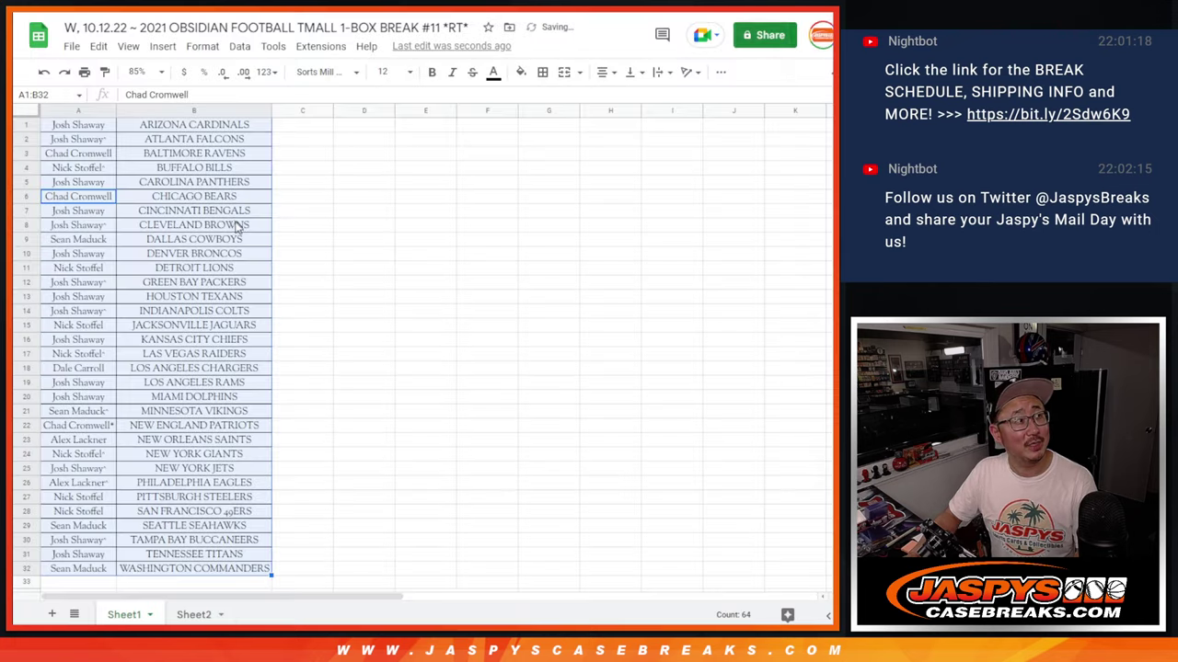
key(Return)
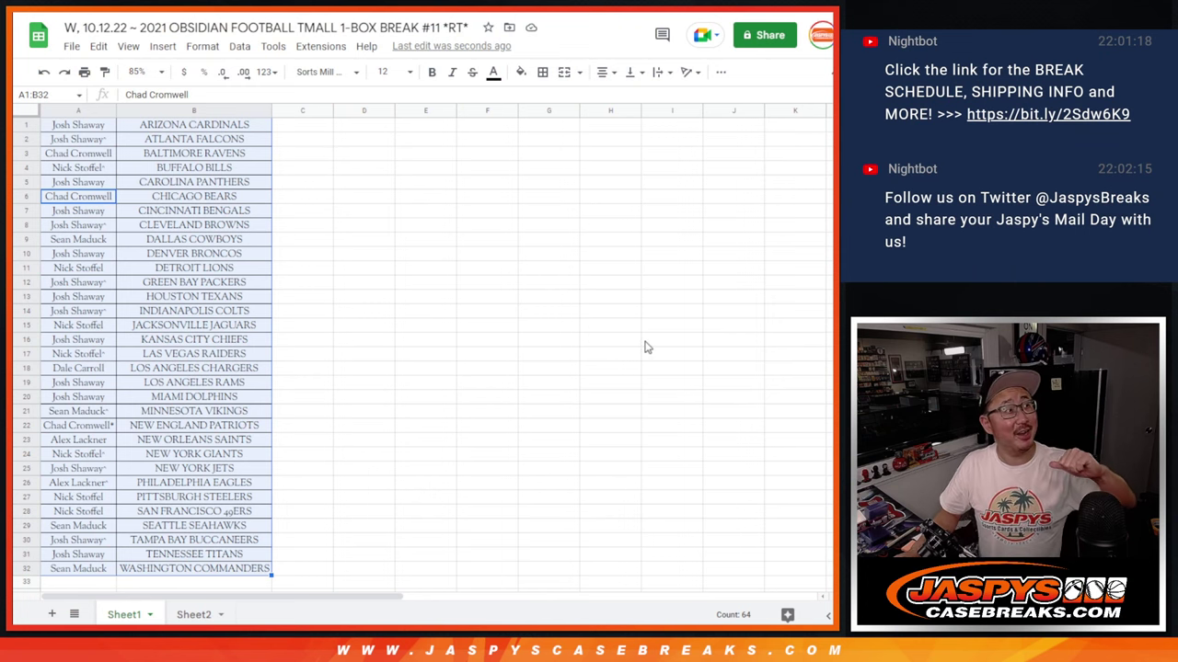
- Copy the 32 names in A1:A32 and paste them into the List Randomizer entry box
click(103, 126)
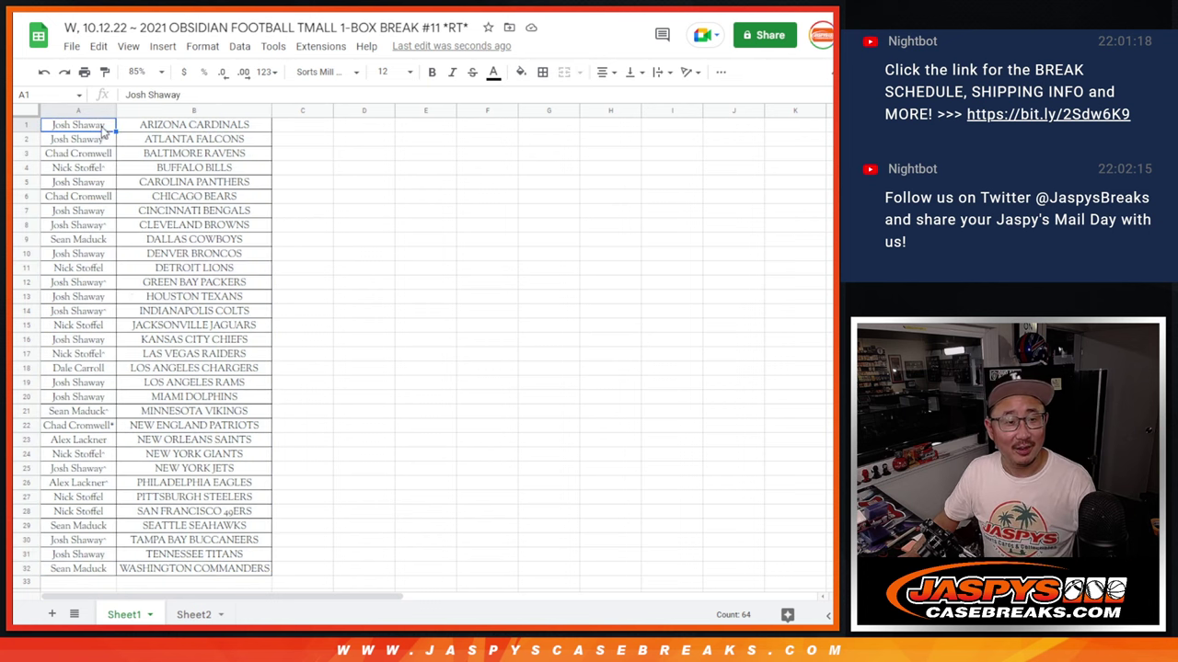
scroll(131, 329, down, 5)
shift+click(91, 284)
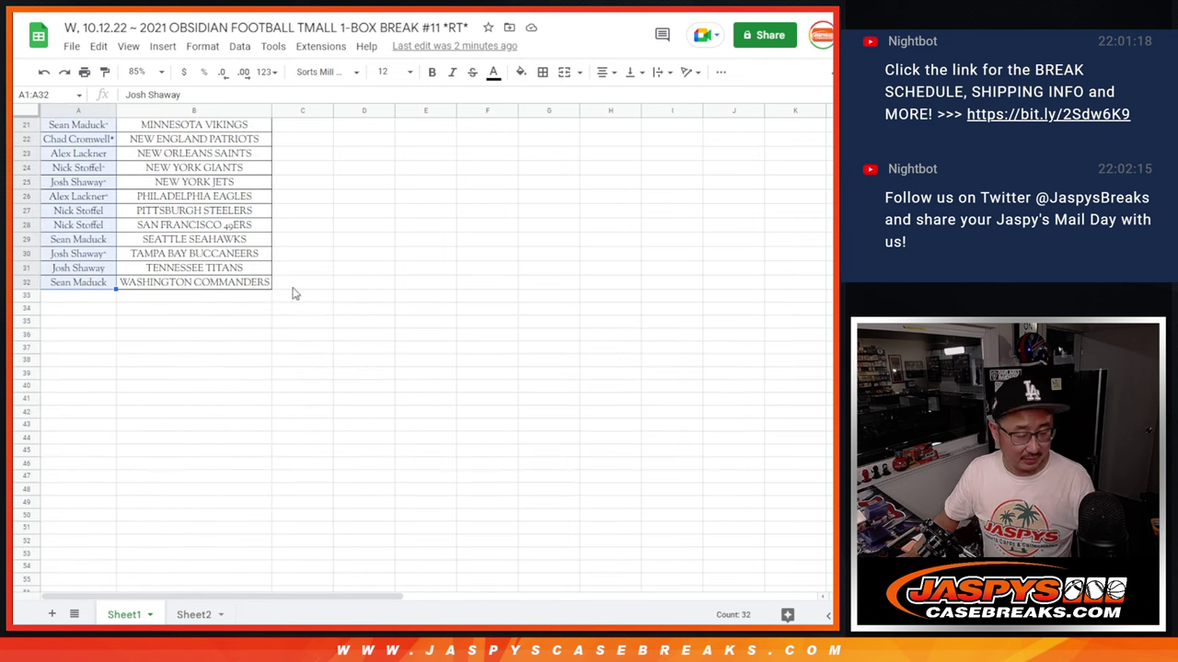
scroll(438, 345, up, 5)
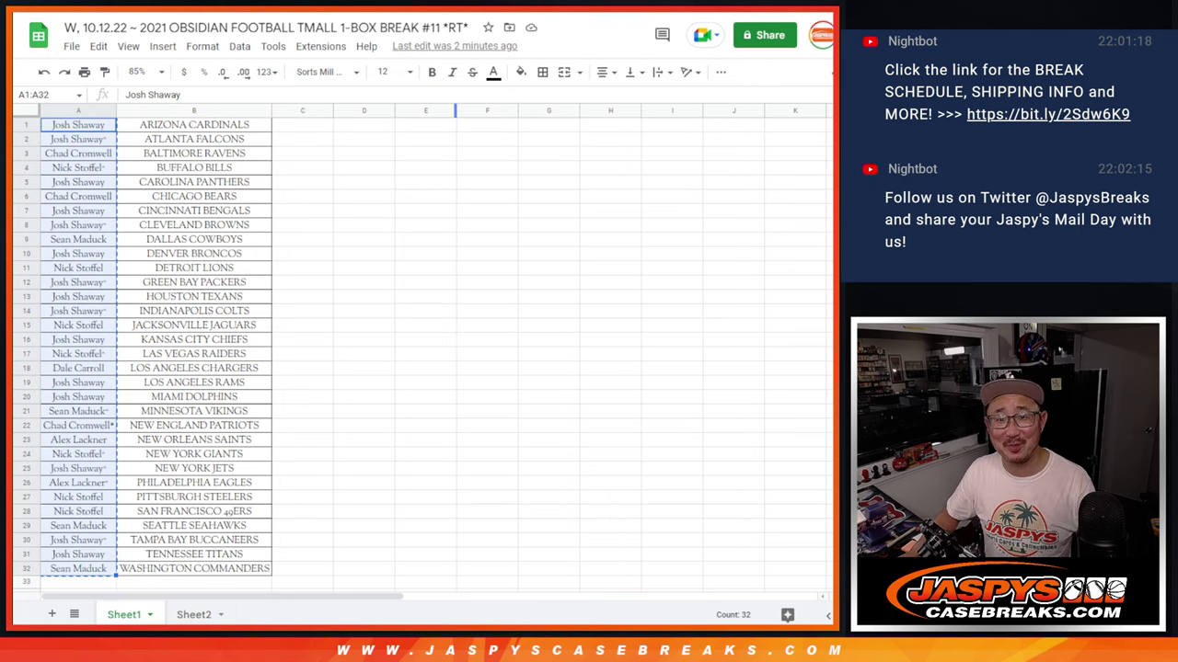
key(ctrl+Tab)
key(ctrl+Tab)
click(216, 436)
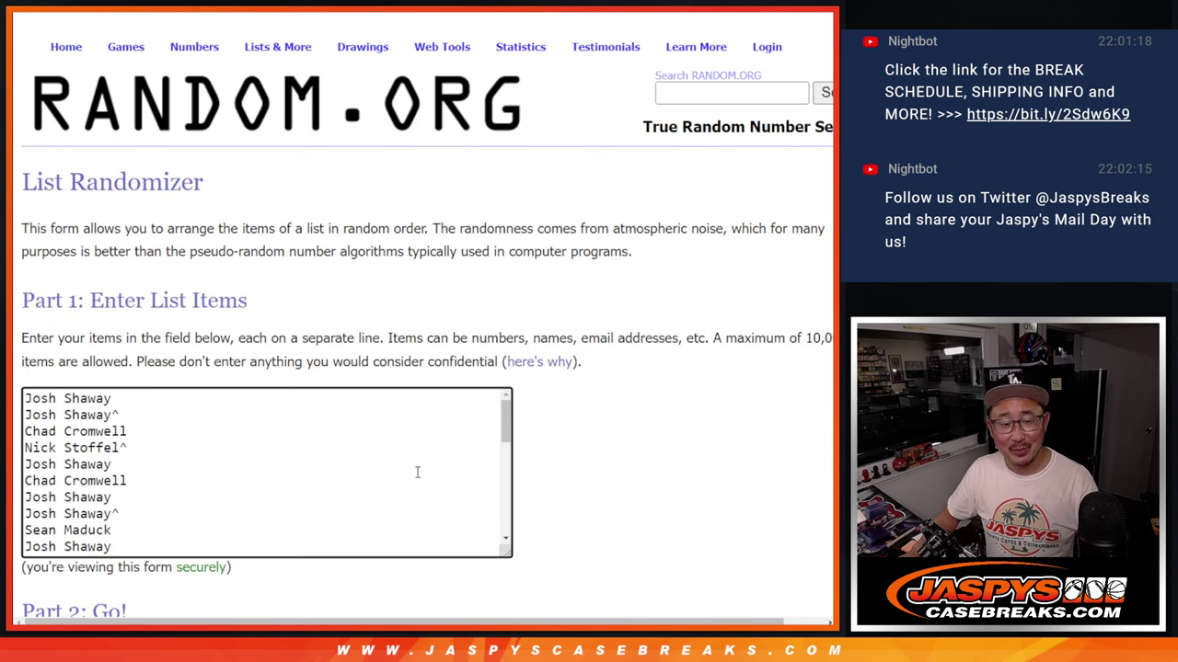
- Roll the two virtual dice and highlight the 2X giveaway note on the product page
key(ctrl+shift+Tab)
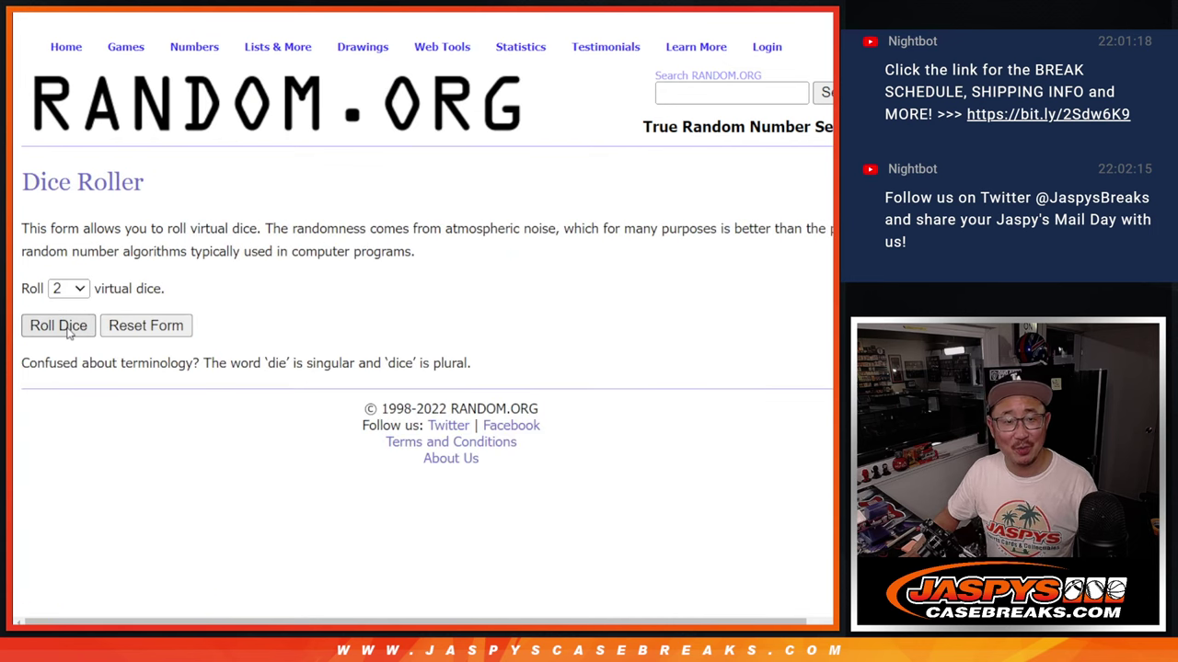
click(58, 325)
key(ctrl+Tab)
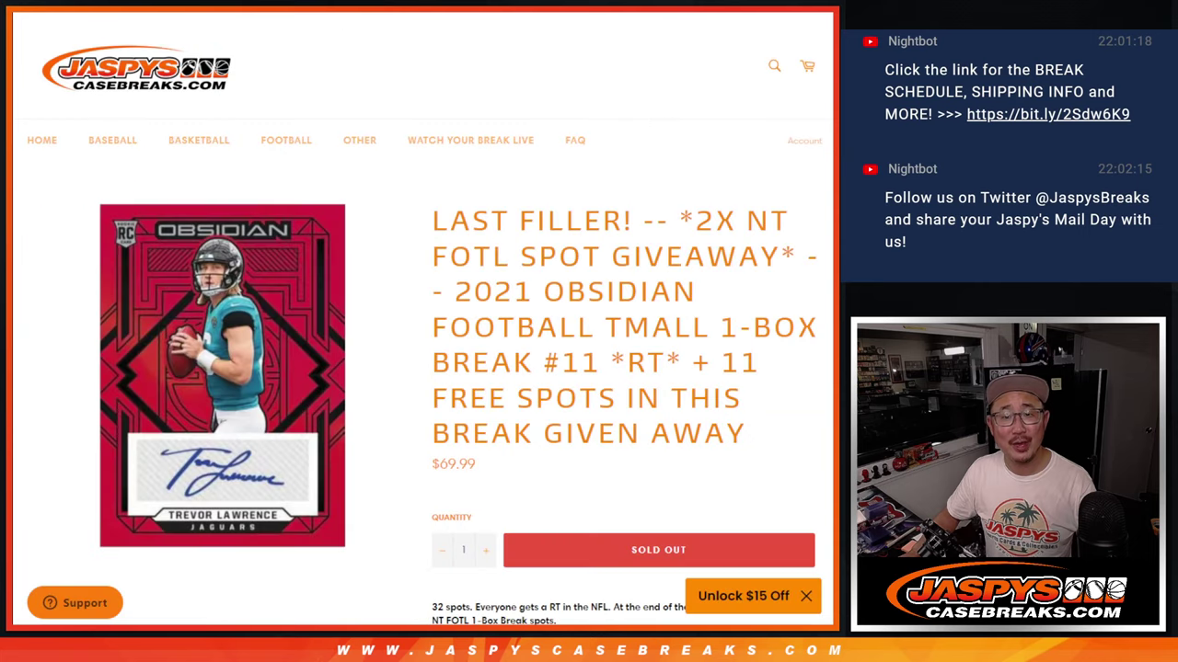
double_click(673, 221)
key(ctrl+Tab)
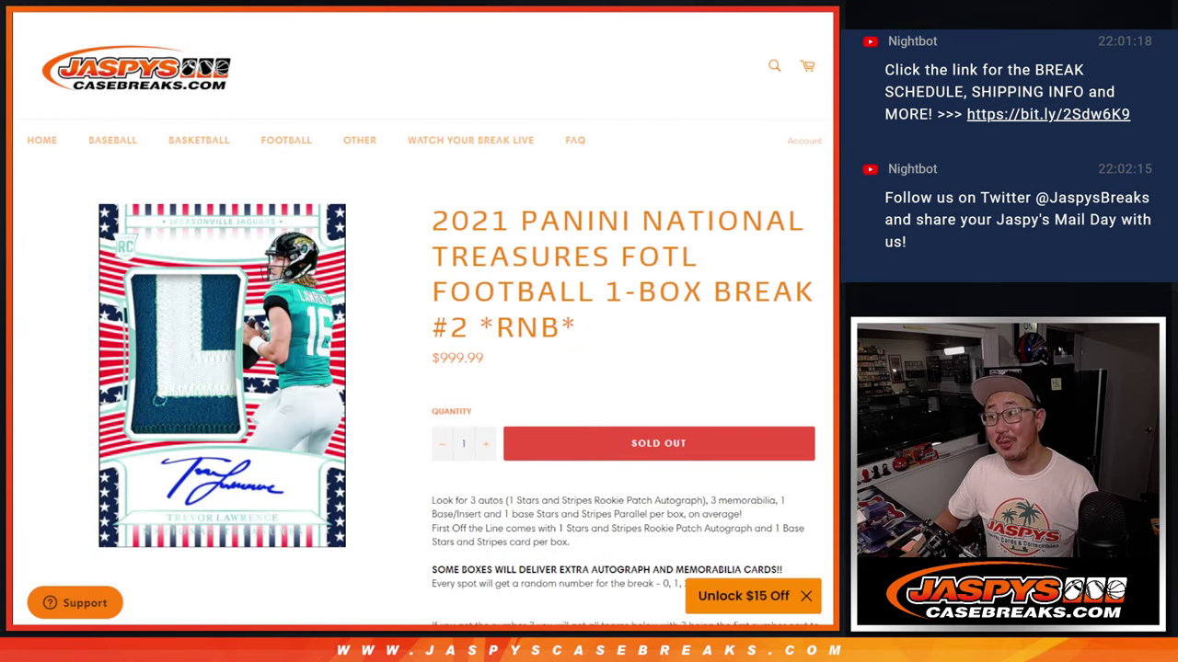
key(ctrl+Tab)
key(ctrl+Tab)
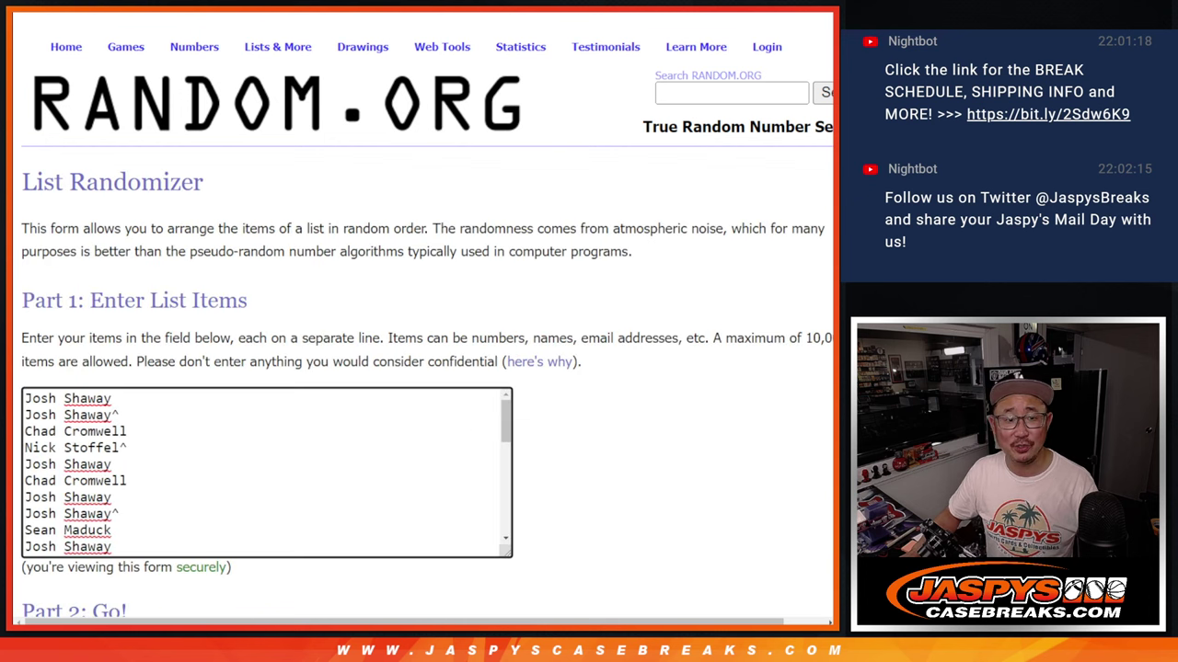
- Randomize the pasted name list five times, checking the dice result in between
scroll(150, 441, down, 3)
click(55, 488)
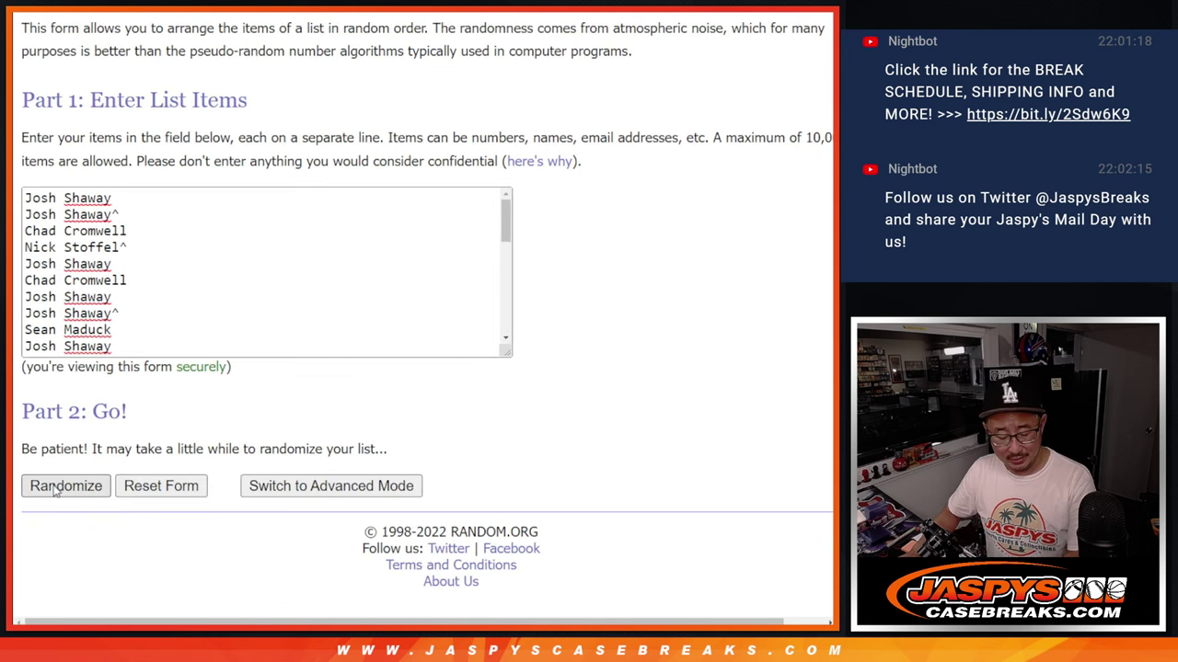
scroll(55, 491, down, 5)
click(53, 489)
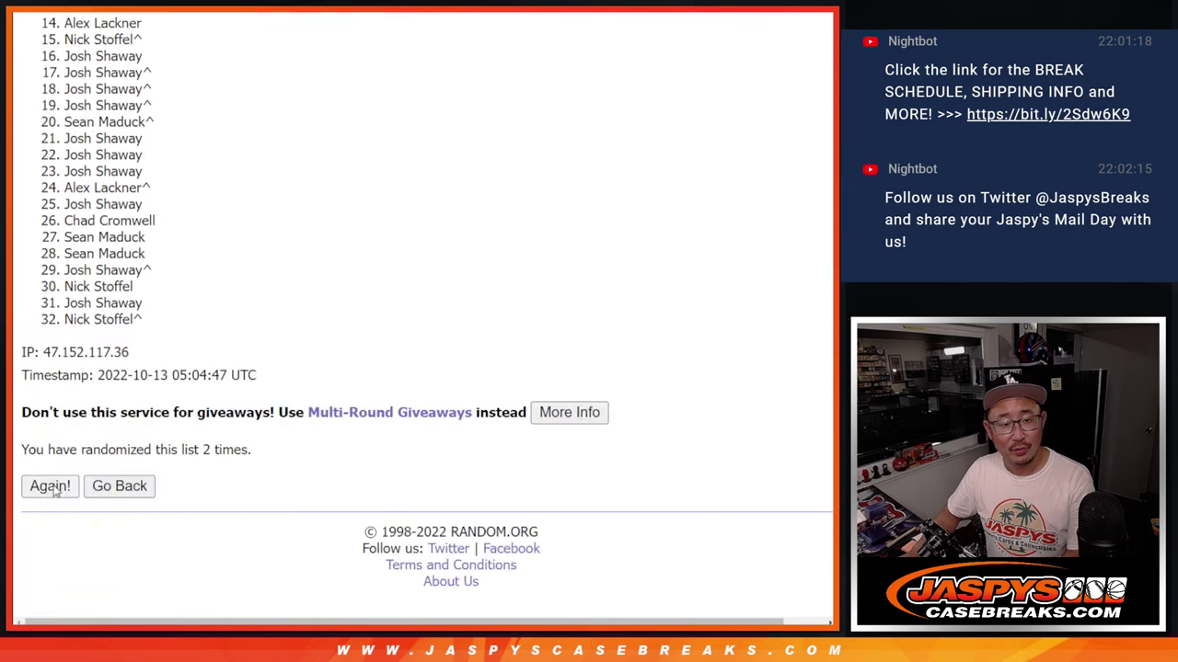
click(51, 488)
key(ctrl+Tab)
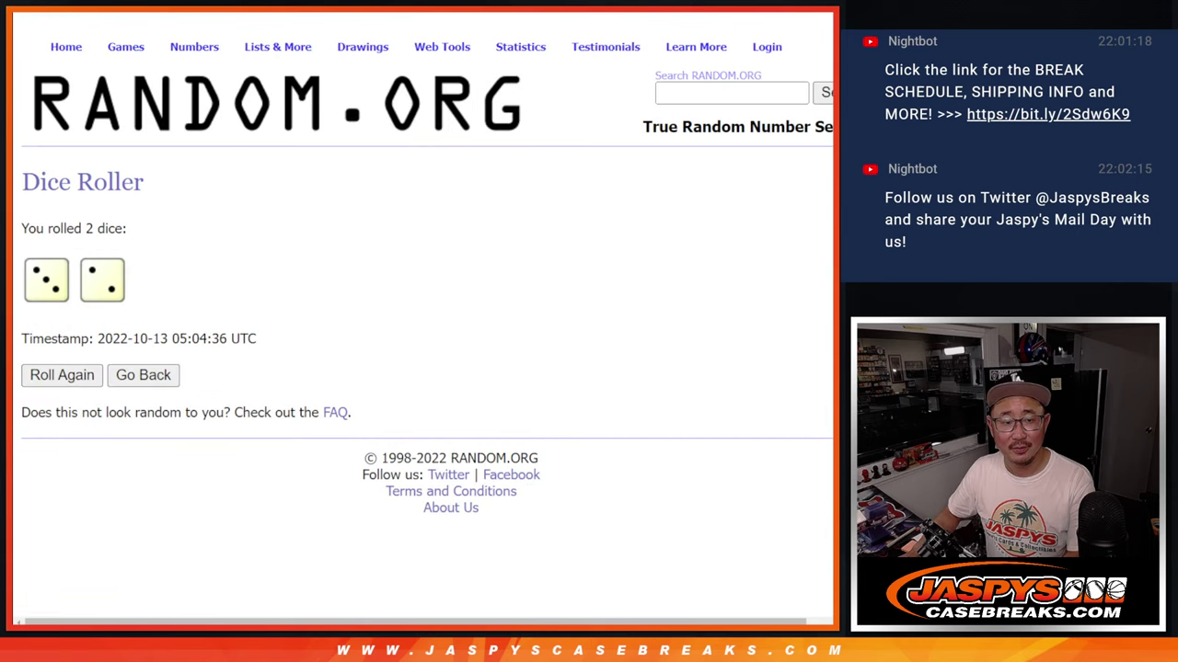
key(ctrl+shift+Tab)
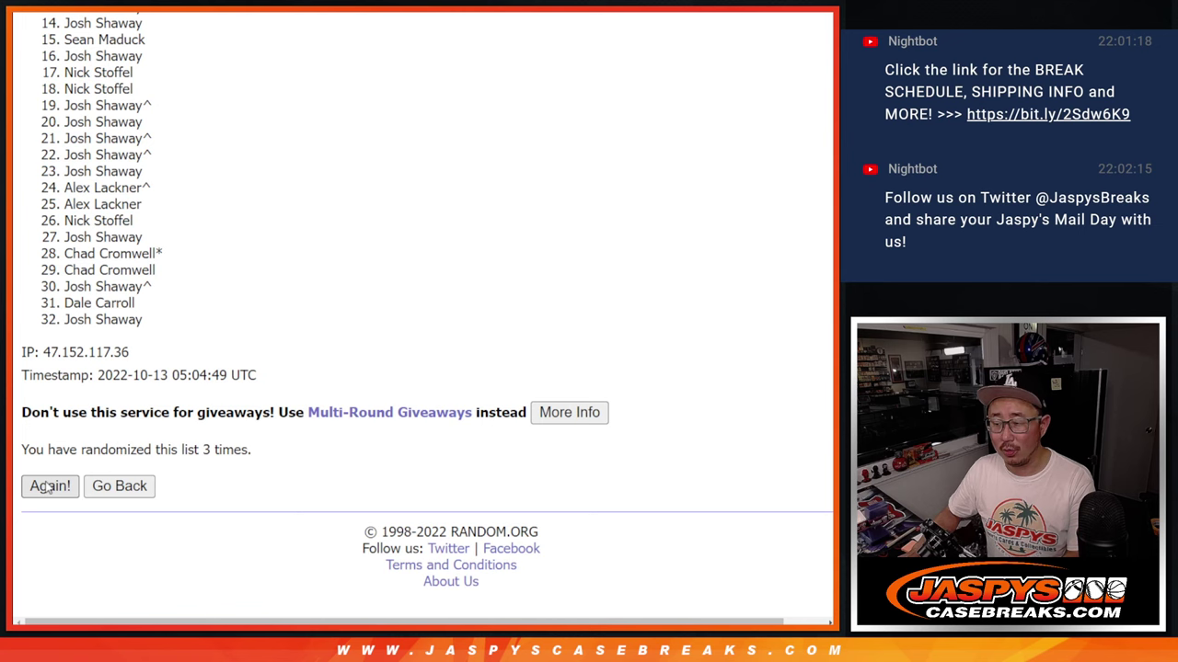
click(46, 487)
click(46, 487)
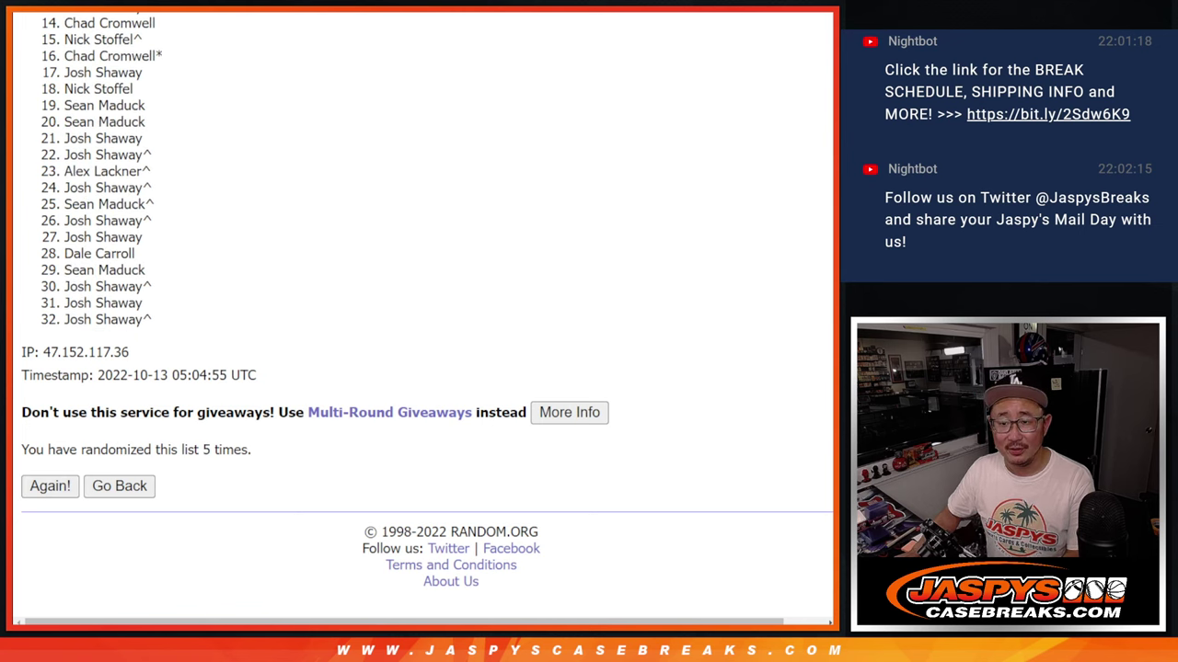
- Highlight the first two names at the top of the final shuffled list
scroll(426, 309, up, 3)
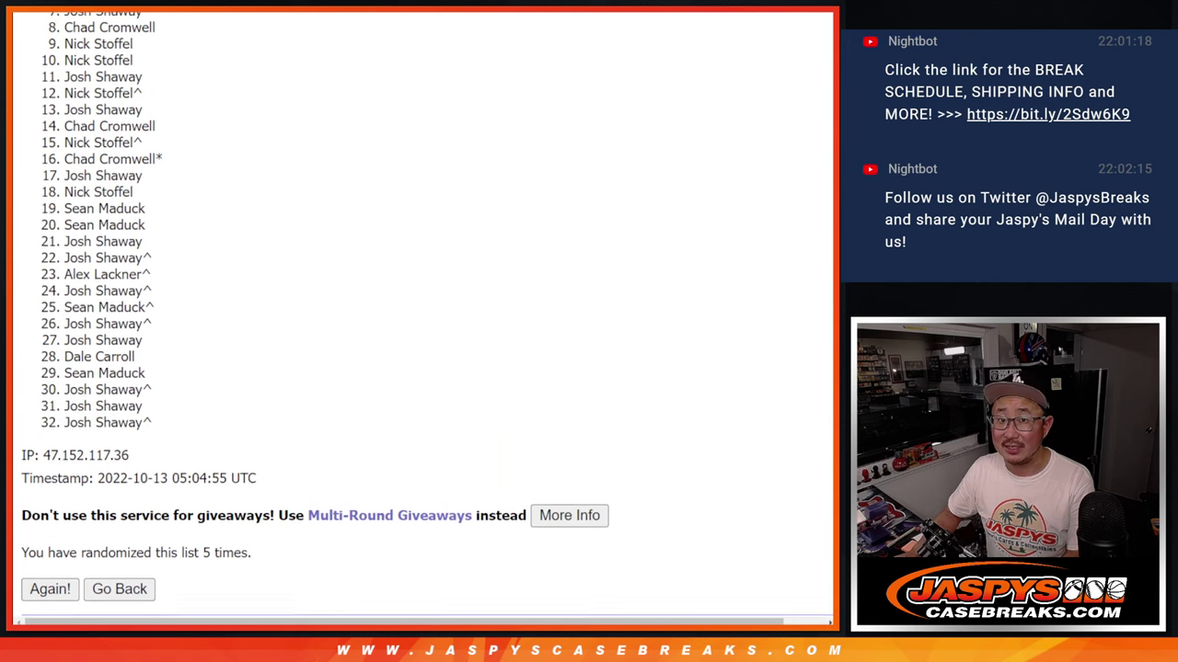
scroll(427, 309, up, 2)
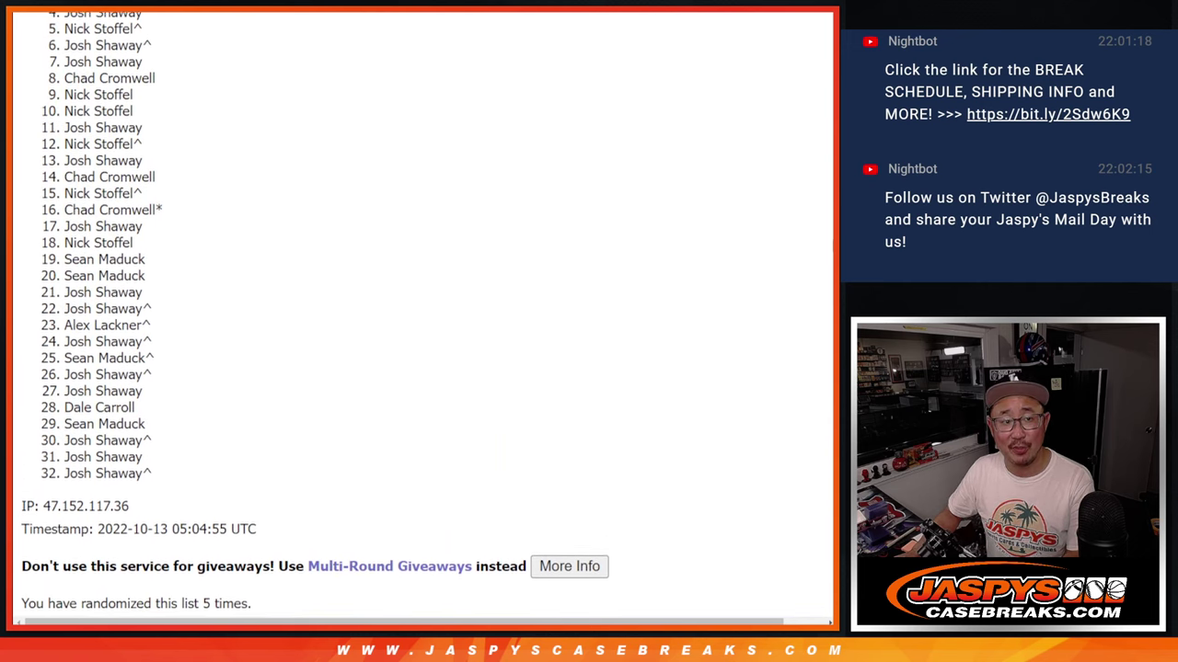
scroll(828, 235, up, 1)
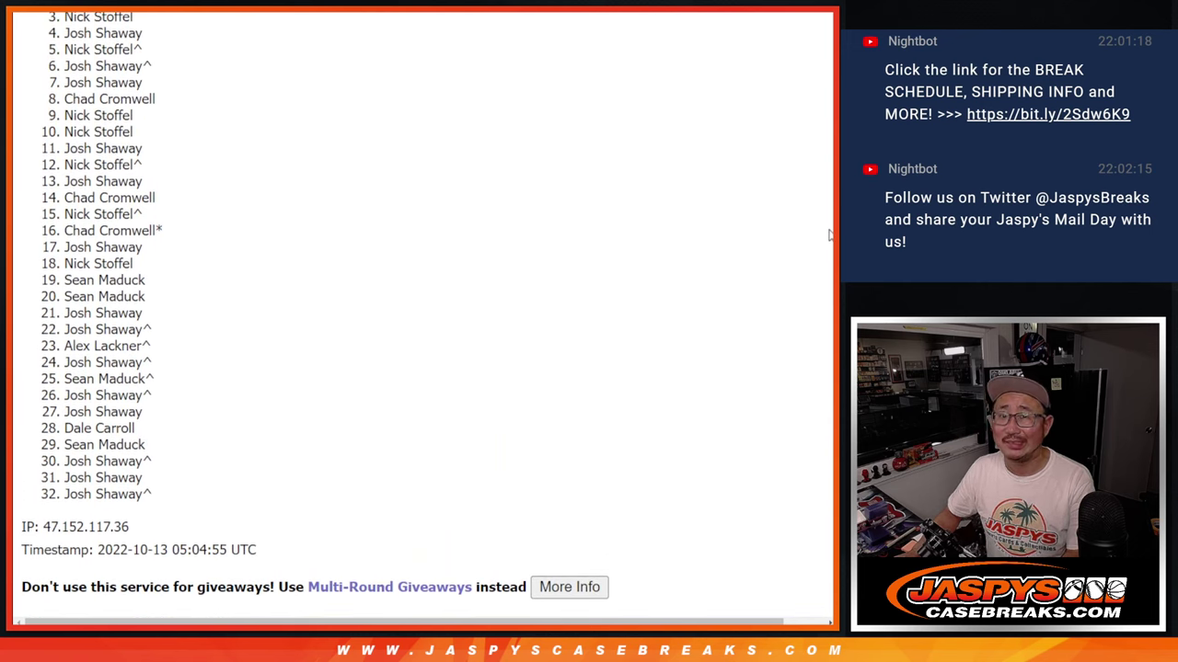
scroll(829, 236, up, 1)
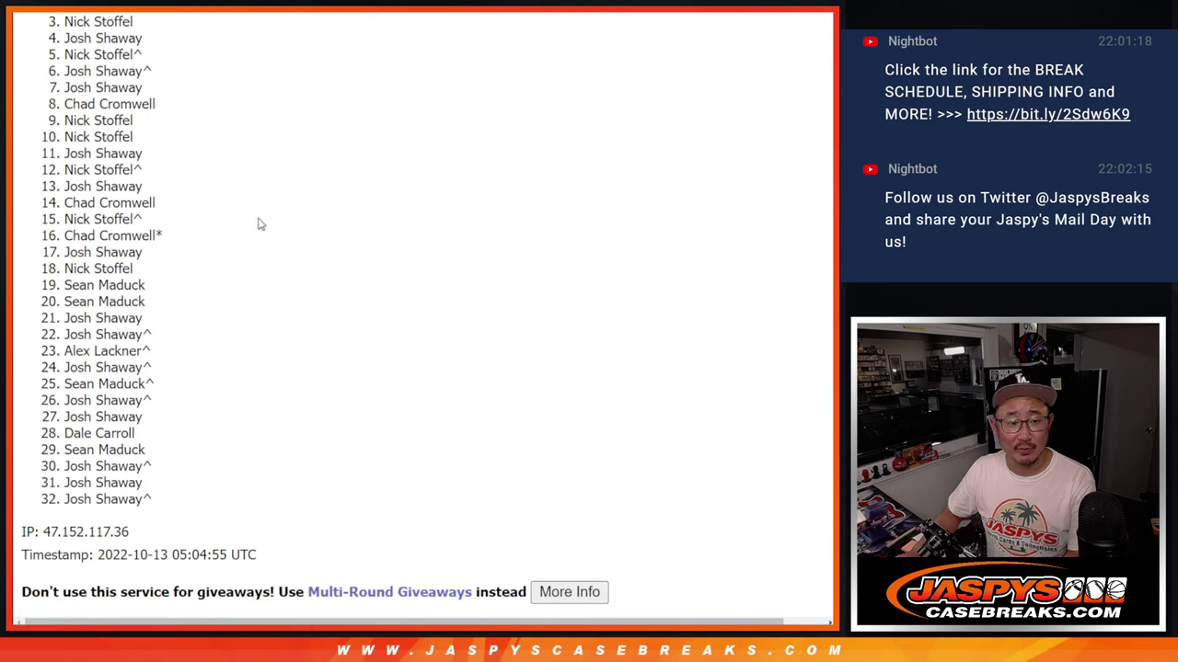
scroll(421, 313, up, 1)
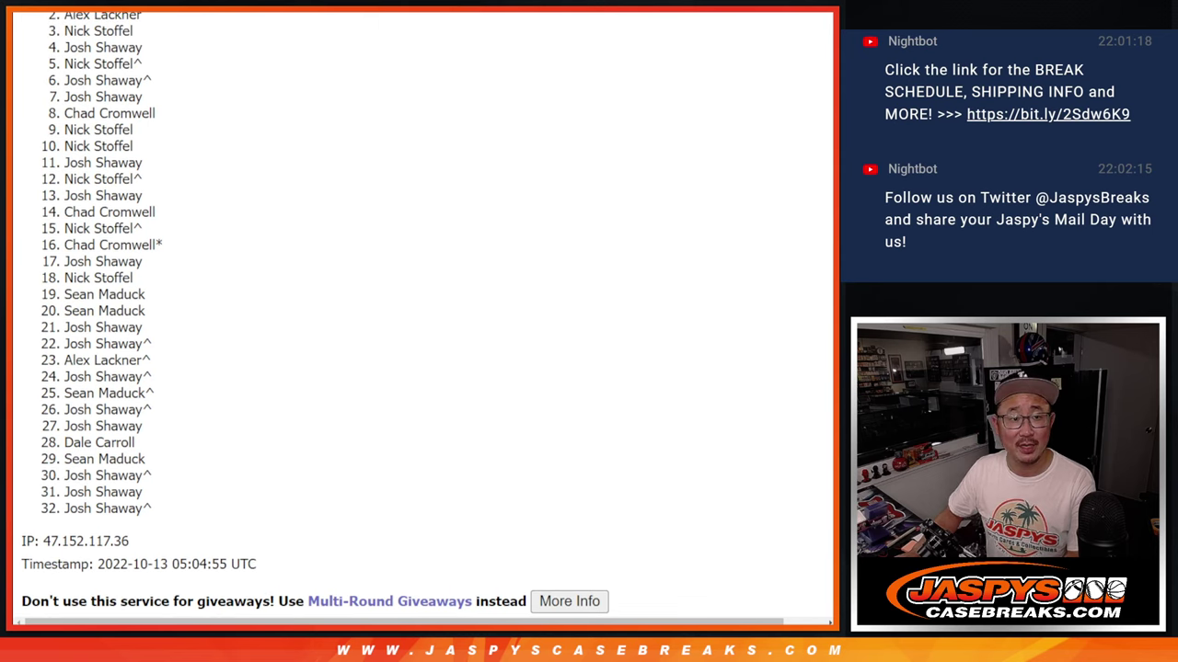
scroll(246, 147, up, 1)
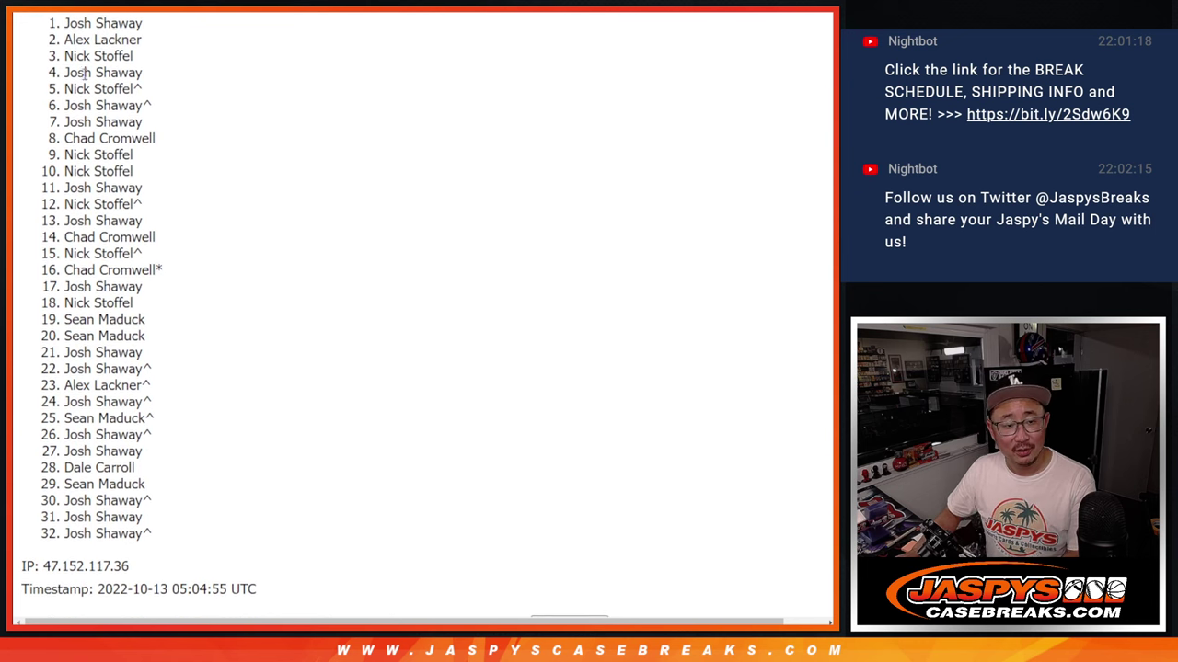
scroll(74, 28, up, 1)
drag(64, 32, 153, 53)
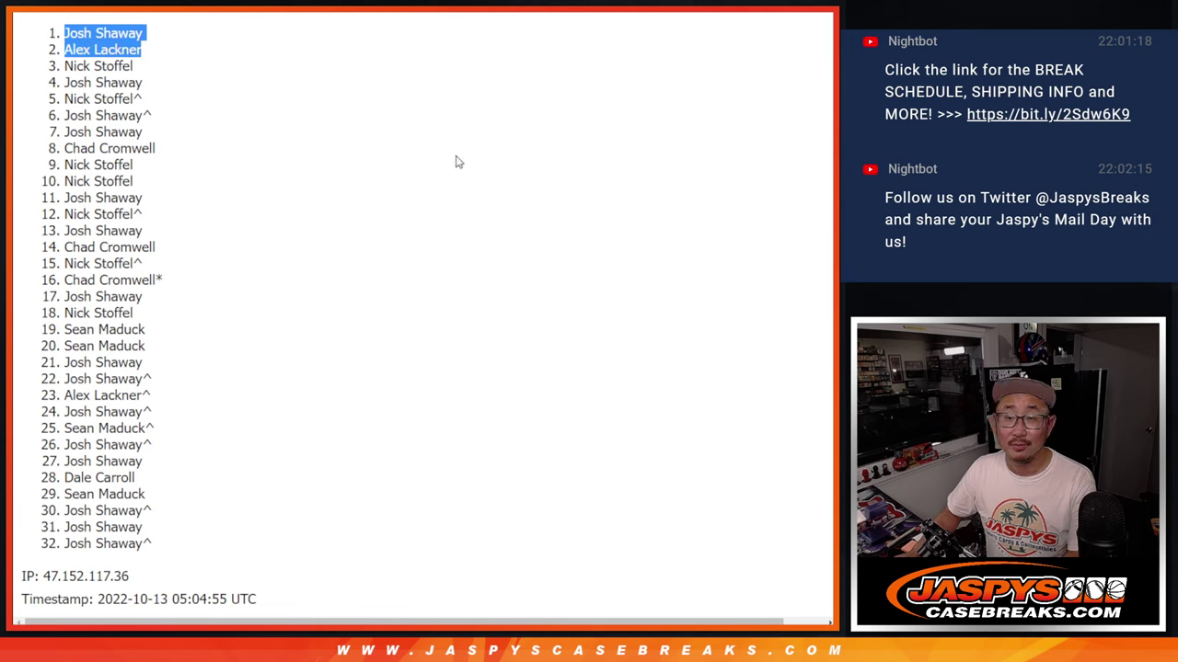